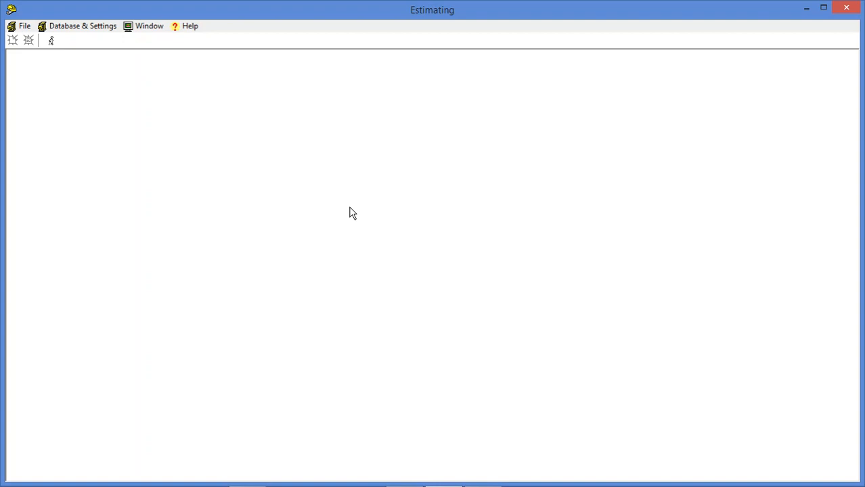
- Start a new estimate with automatic numbering turned off and SAMPLE as its estimate reference
left_click(19, 28)
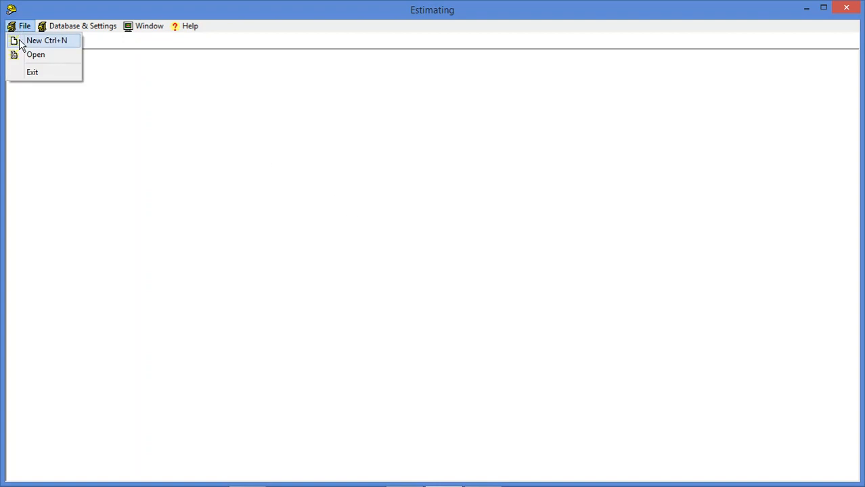
left_click(22, 41)
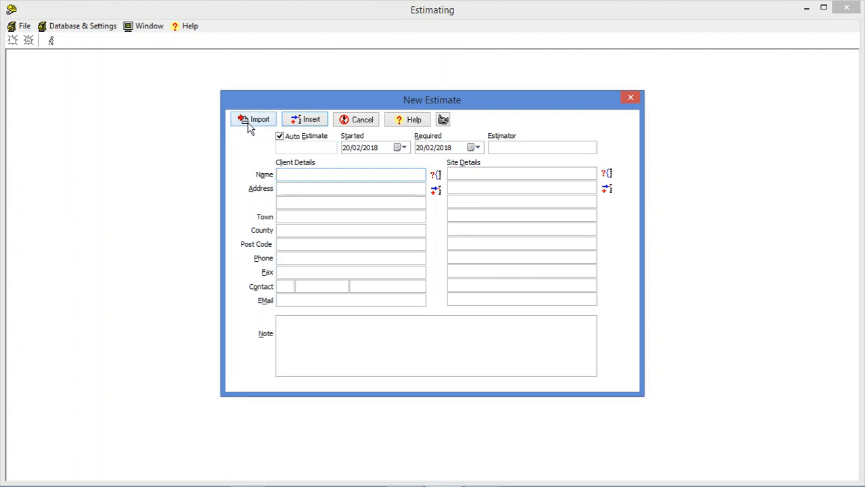
left_click(279, 137)
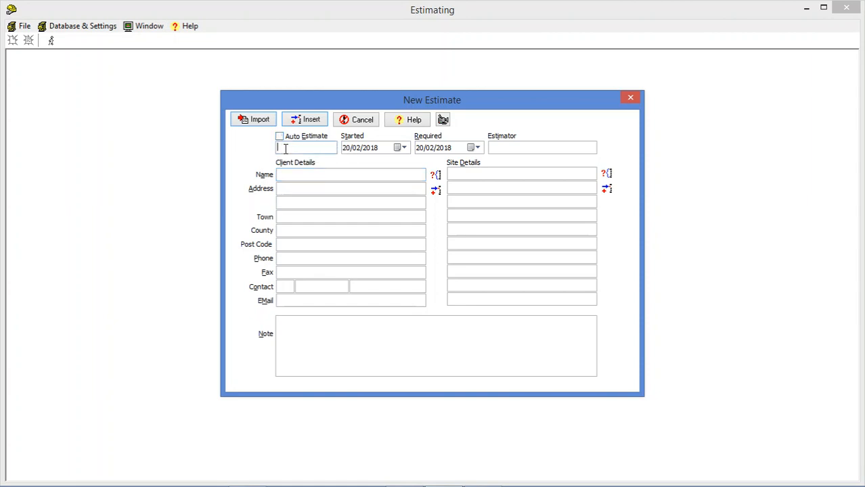
type("SAMPLE")
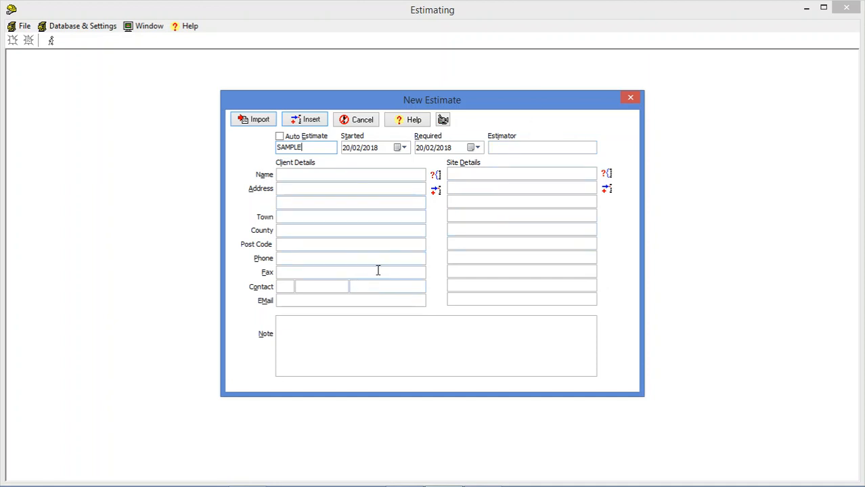
- Fill in the stored client Bedrock Co. and the stored site The Brick House, and create the estimate
left_click(435, 180)
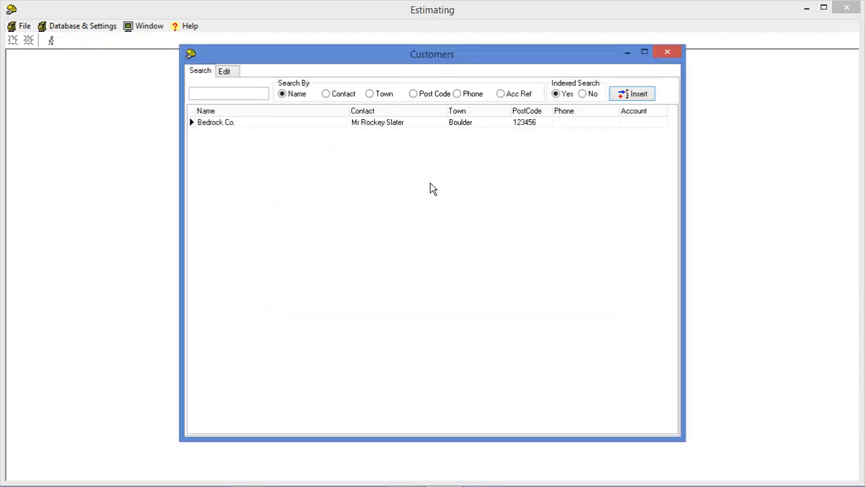
double_click(331, 124)
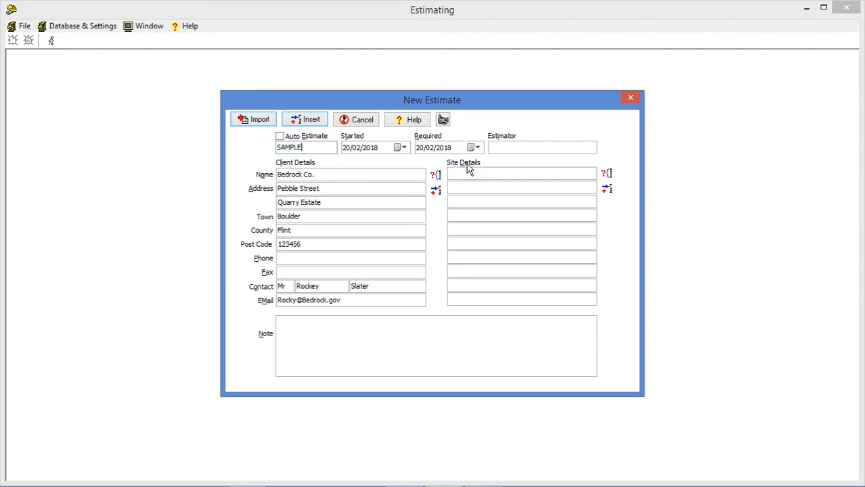
left_click(609, 176)
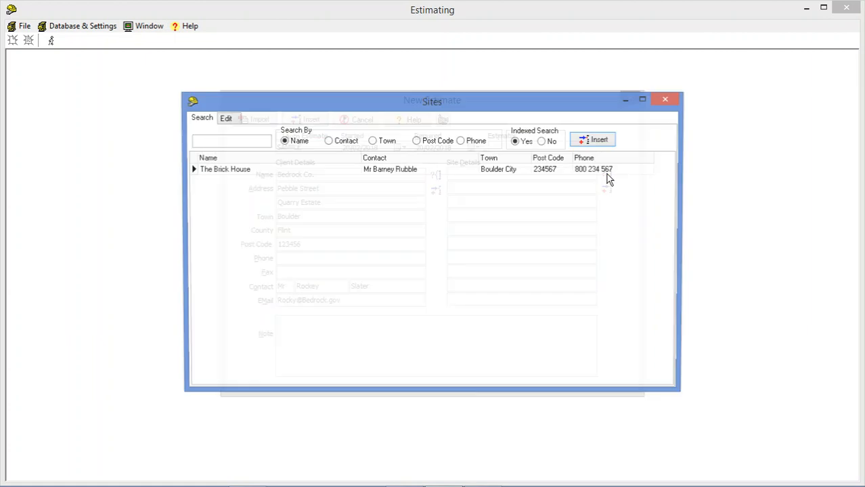
double_click(419, 173)
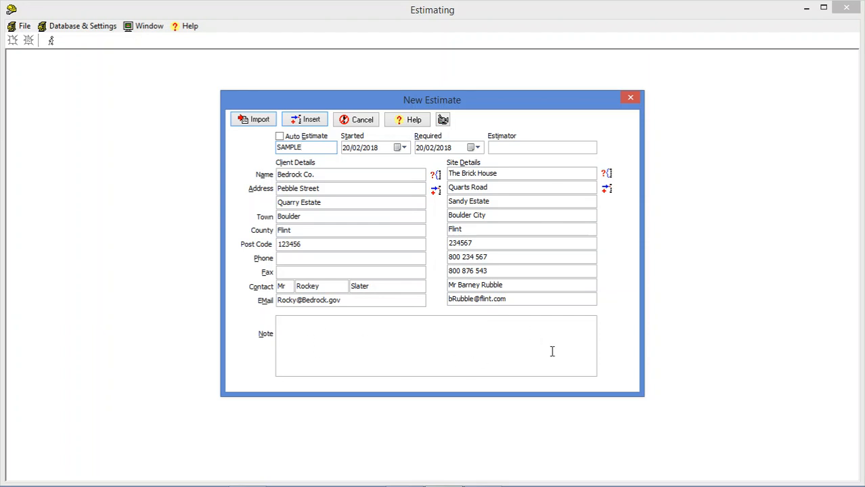
left_click(305, 122)
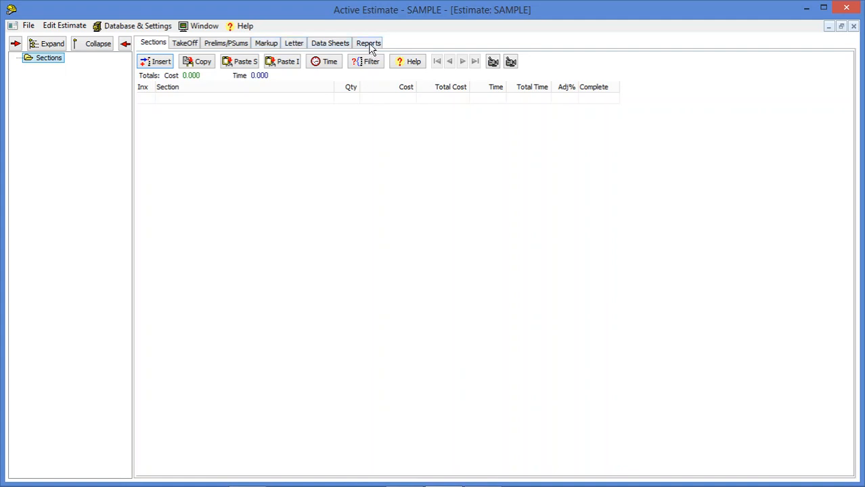
left_click(160, 63)
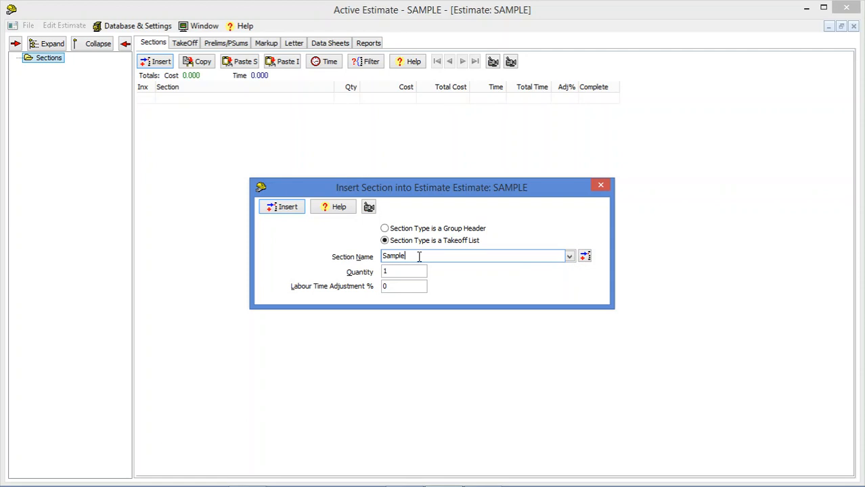
left_click(570, 258)
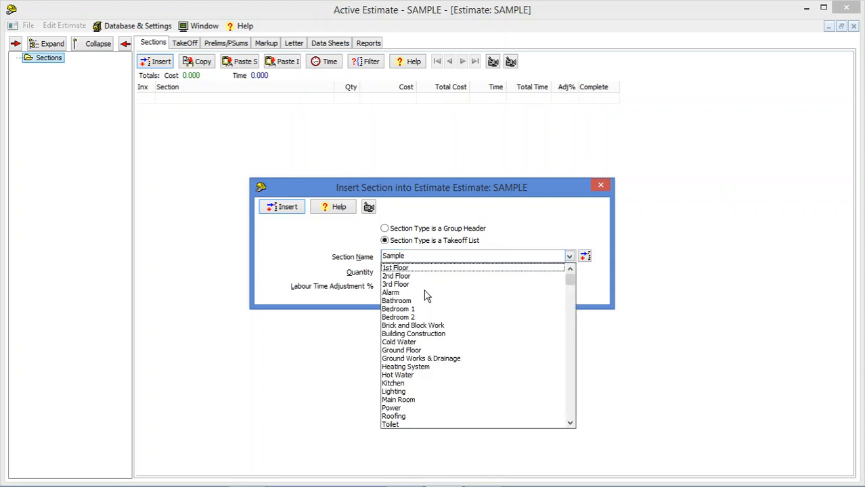
left_click(403, 284)
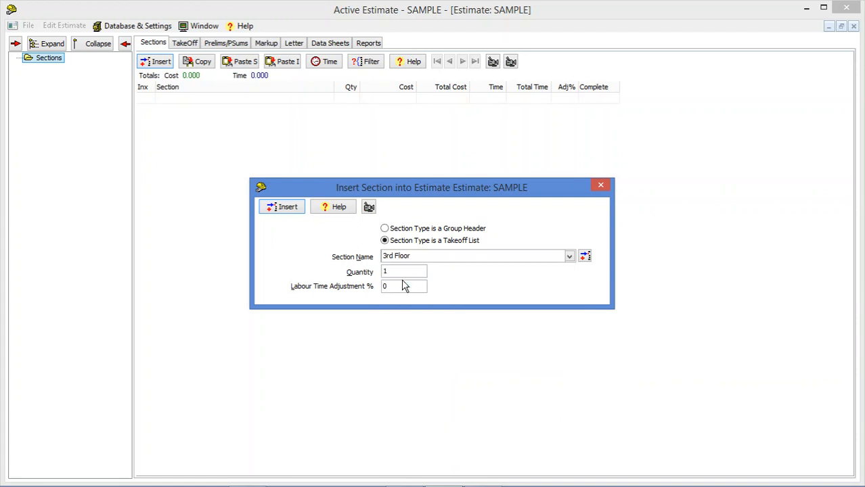
left_click(569, 257)
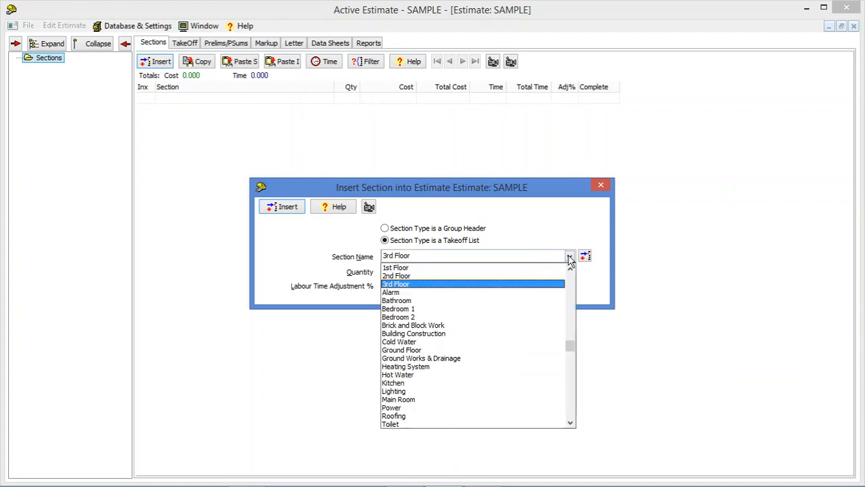
left_click(403, 360)
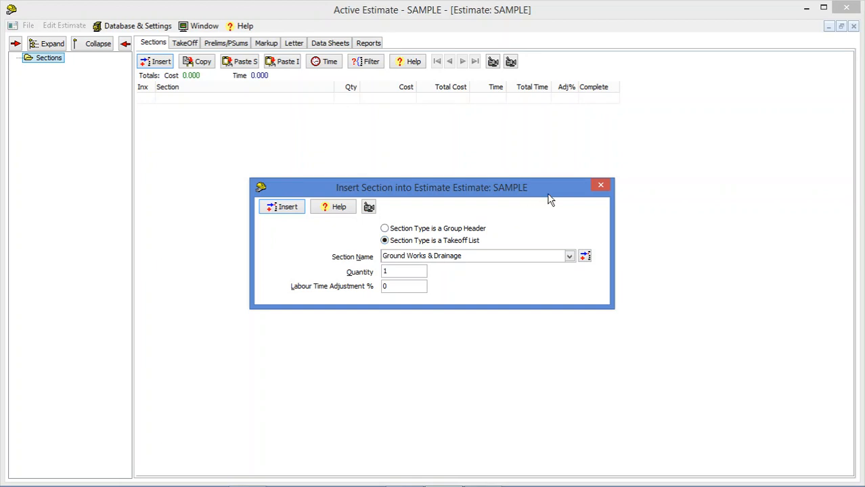
left_click(601, 188)
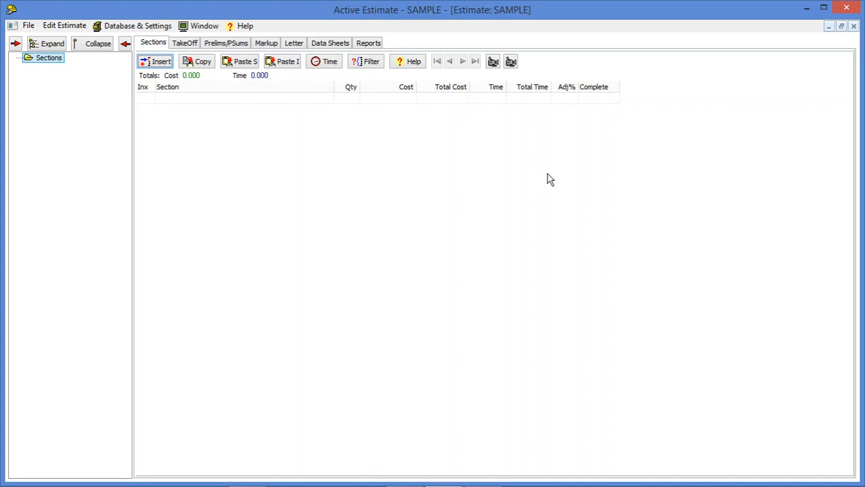
- Find and open the existing estimate E1 alongside SAMPLE
left_click(28, 25)
left_click(50, 55)
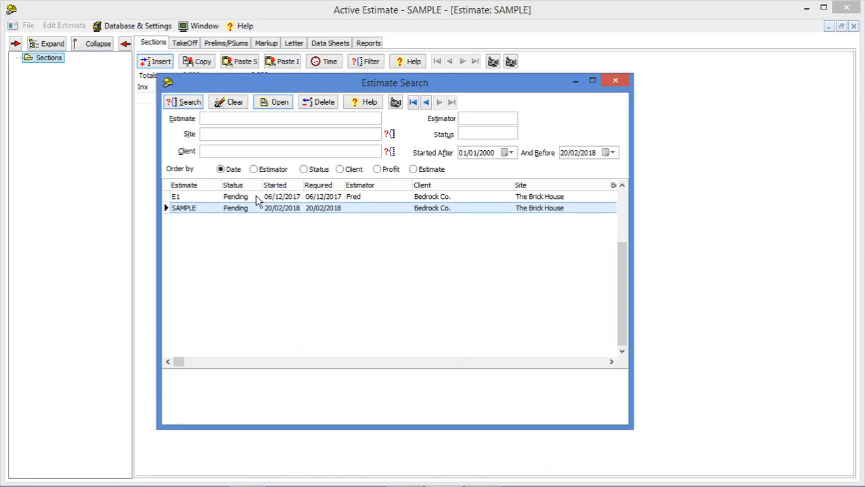
double_click(326, 197)
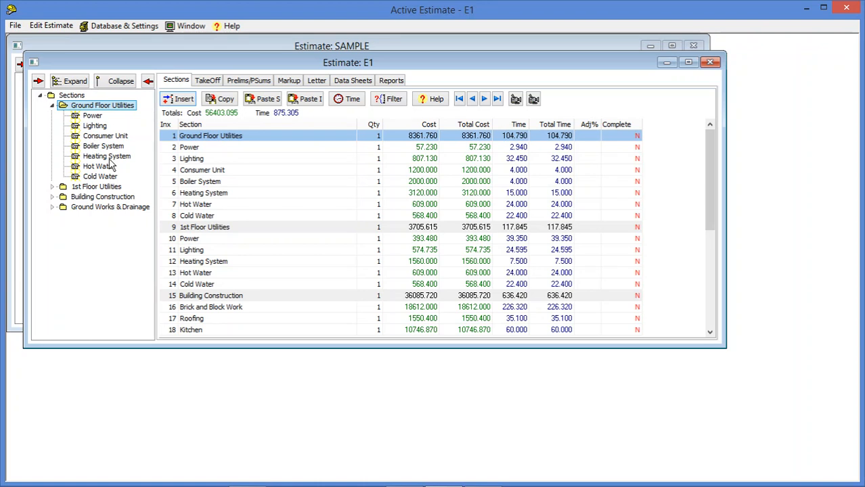
- Look through E1's Building Construction and Ground Floor Utilities groups and copy all its sections from the Sections root
left_click(53, 197)
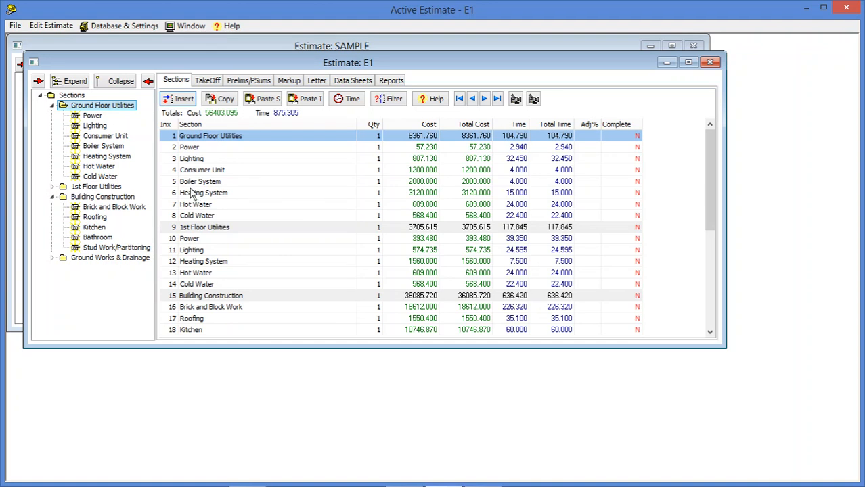
left_click(95, 126)
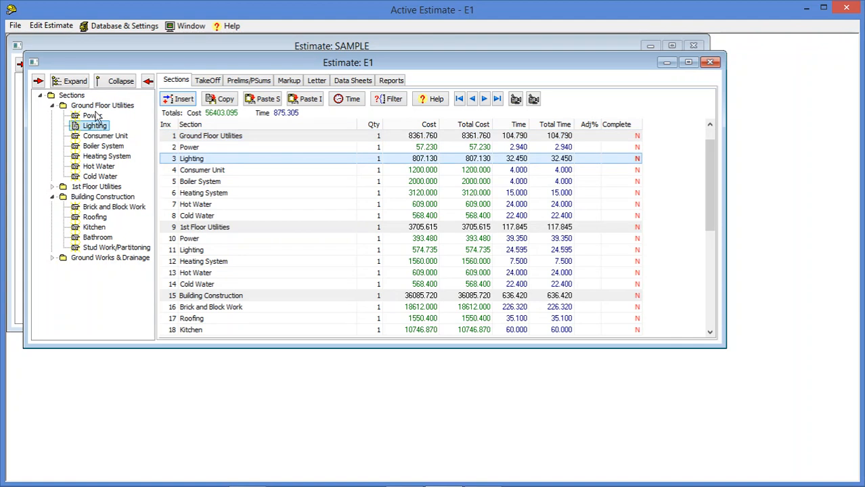
left_click(94, 106)
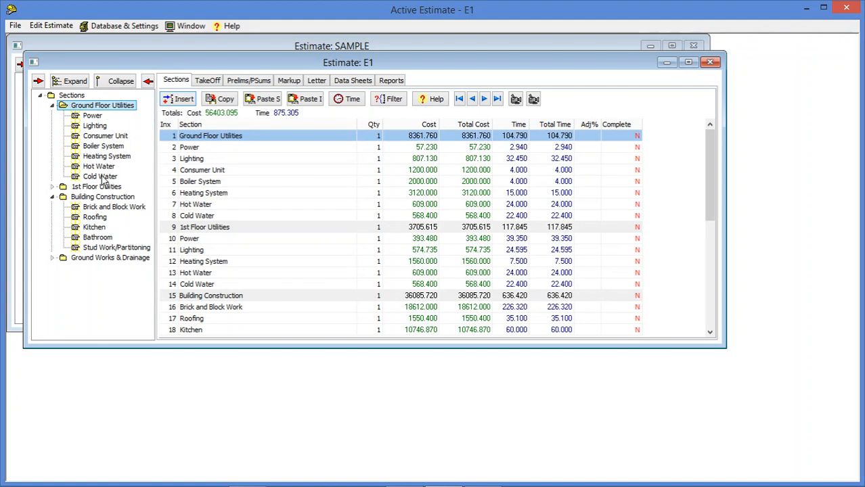
left_click(69, 96)
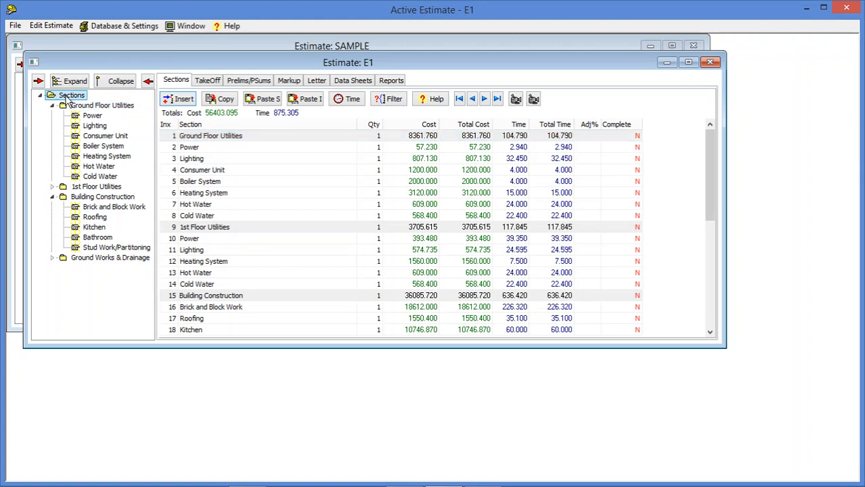
right_click(67, 98)
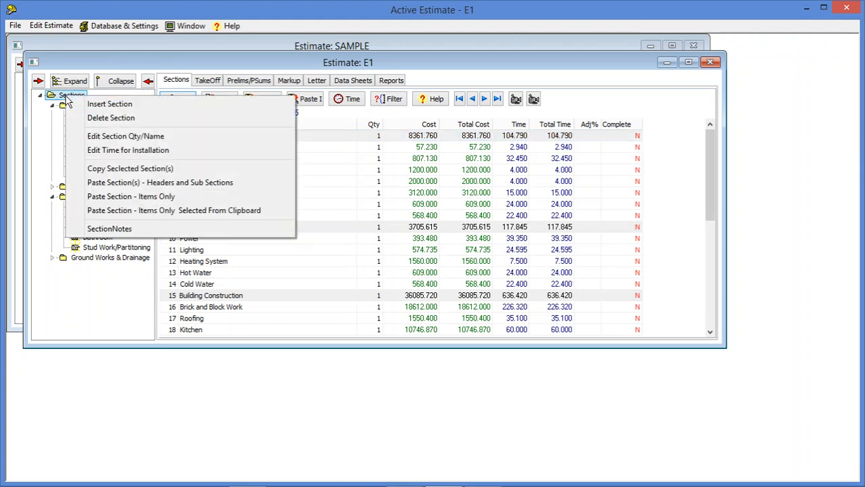
left_click(108, 172)
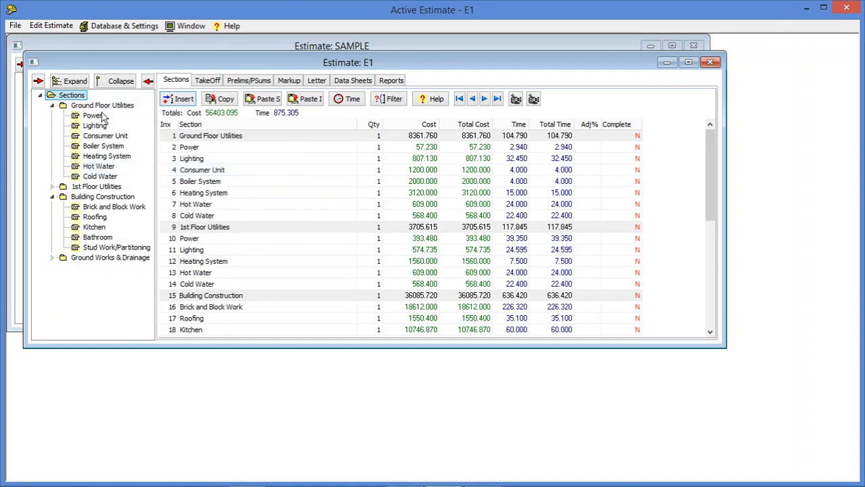
- Bring estimate SAMPLE to the front and tile the two open estimate windows
double_click(100, 43)
left_click(191, 27)
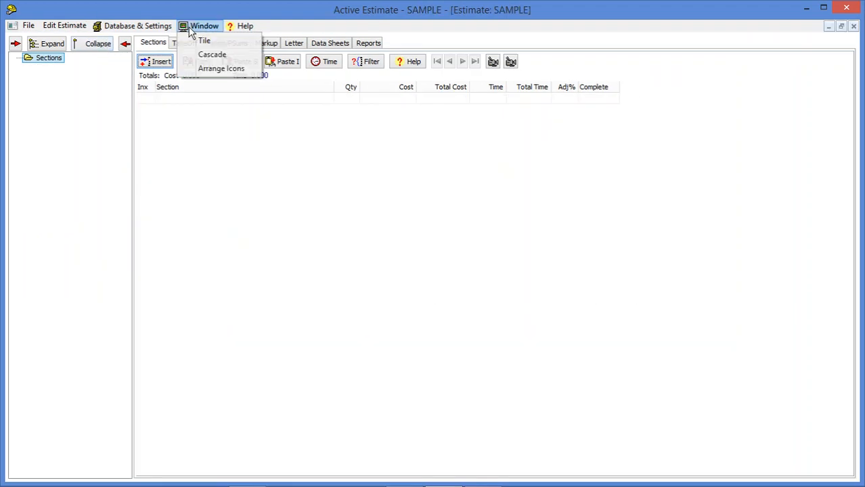
left_click(204, 41)
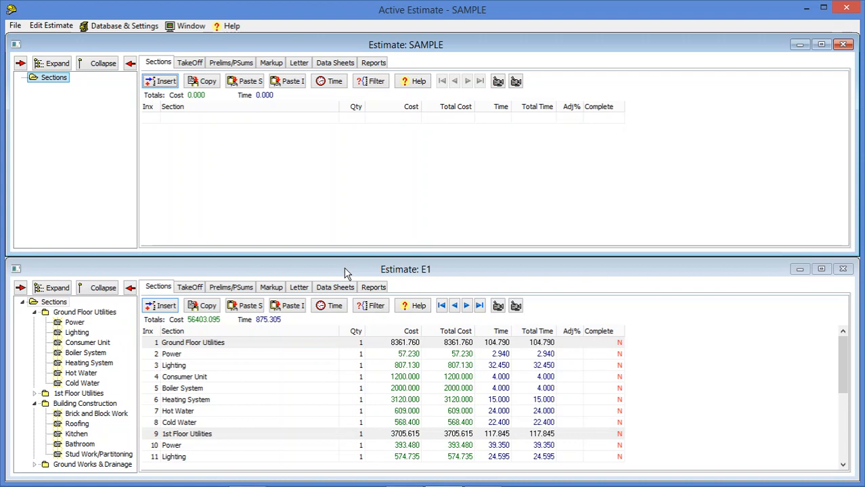
- Paste the copied headers and subsections into SAMPLE's Sections root using the current material times, and expand the tree to the Ground Floor Utilities subsections
right_click(54, 79)
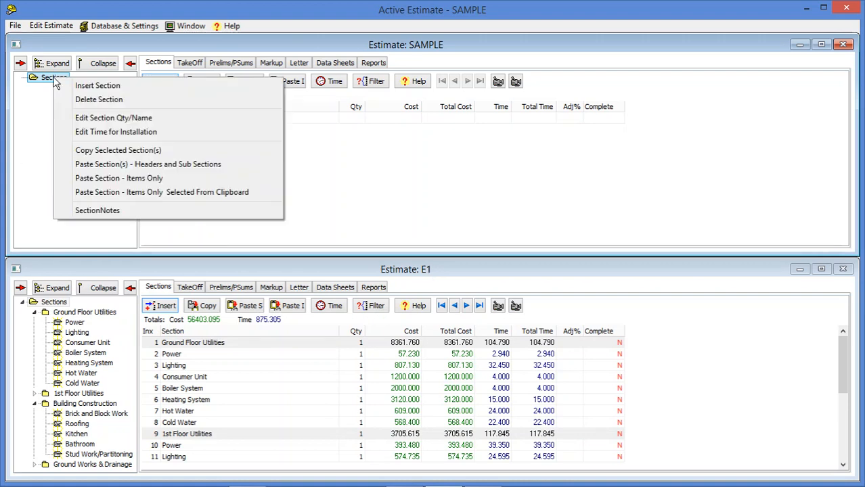
left_click(79, 168)
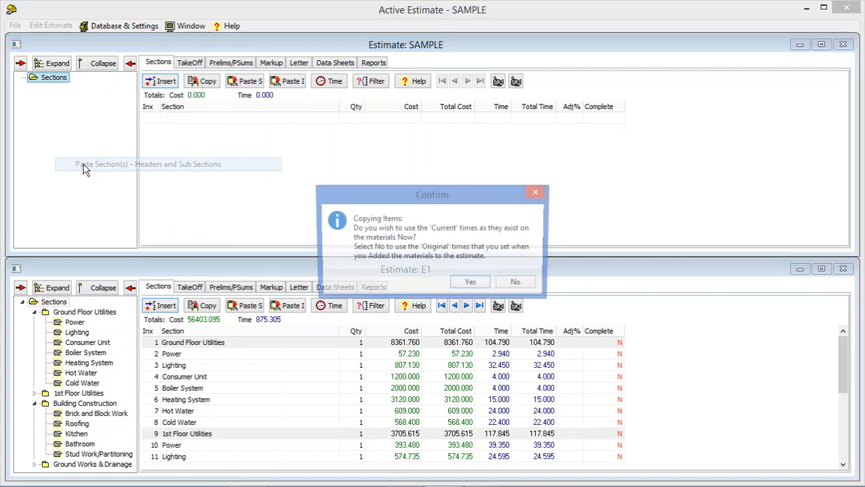
left_click(470, 285)
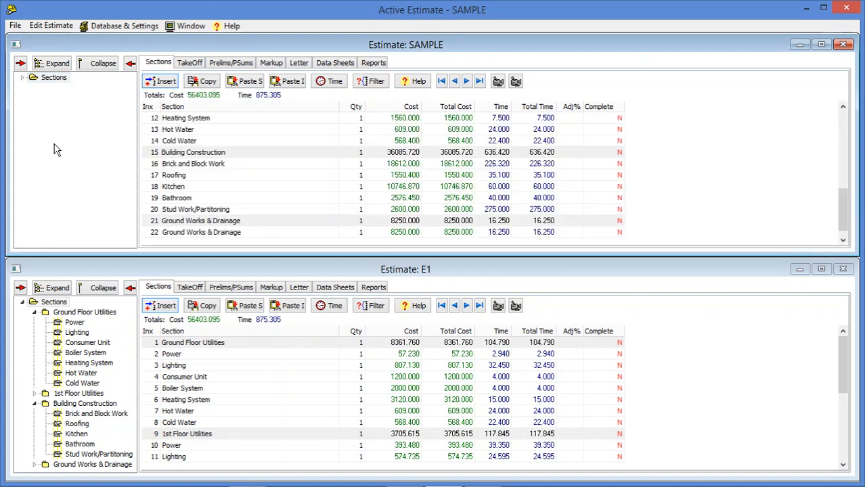
left_click(22, 78)
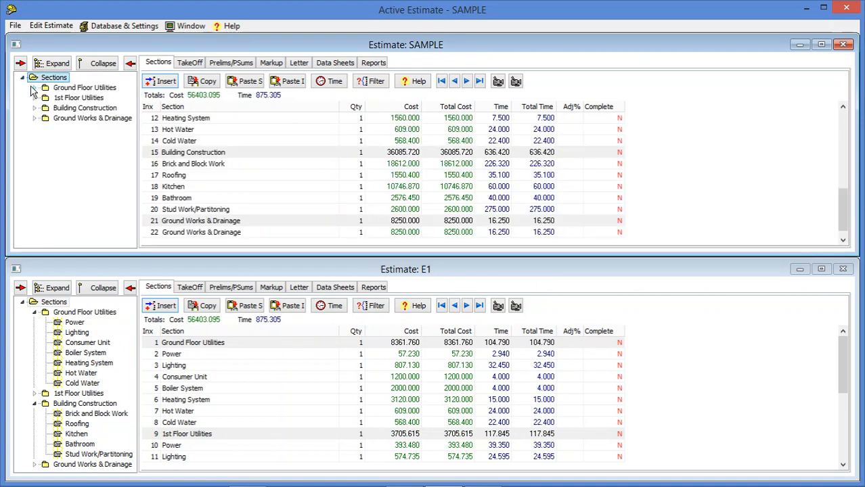
left_click(34, 87)
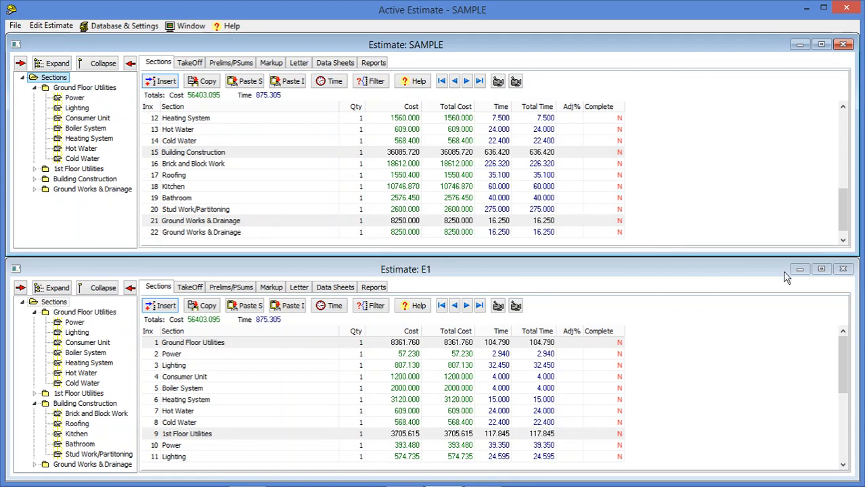
- Leave only estimate SAMPLE open at full size and open the takeoff list of the Power section under Ground Floor Utilities
left_click(843, 271)
left_click(821, 44)
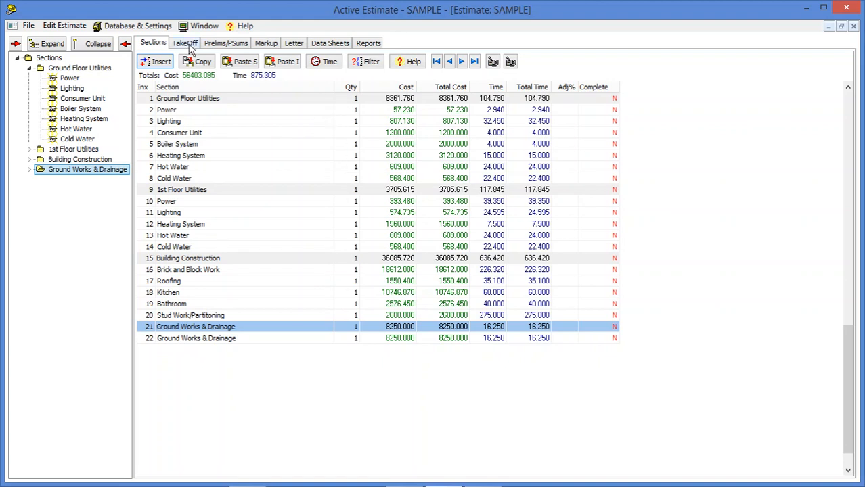
left_click(69, 79)
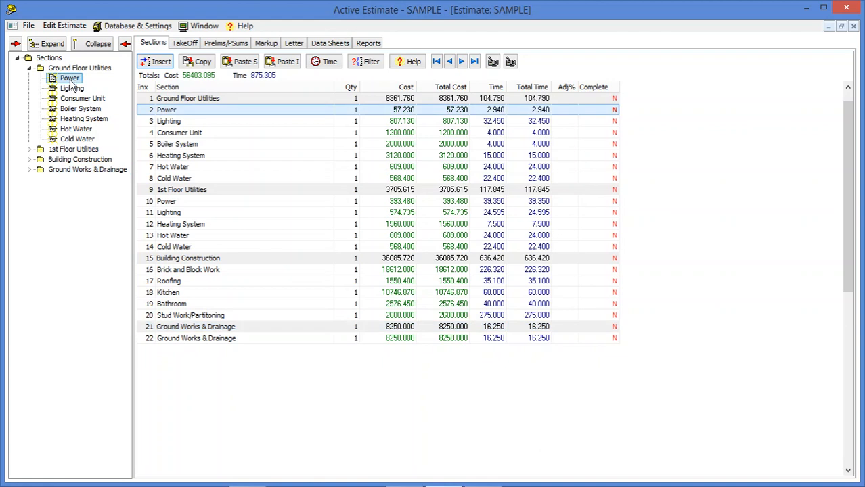
double_click(69, 79)
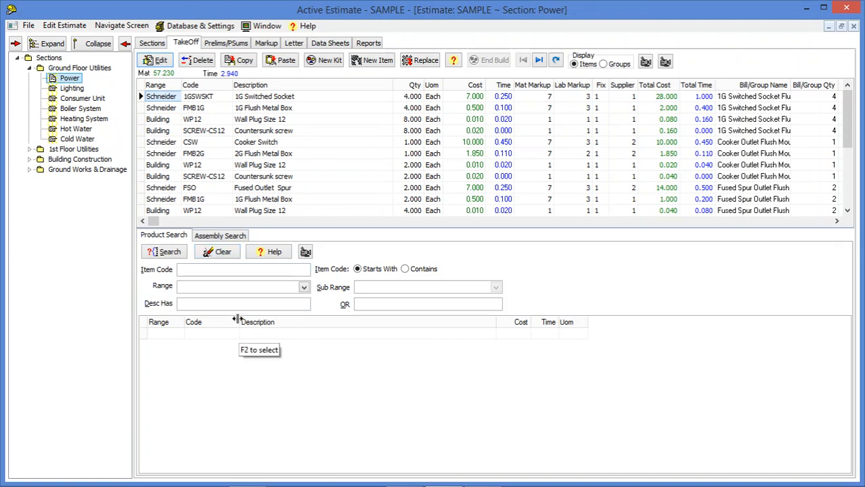
- Search the product database for the Cables range and start adding the 2.5 Twin & Earth Cable to the Power takeoff
left_click(180, 256)
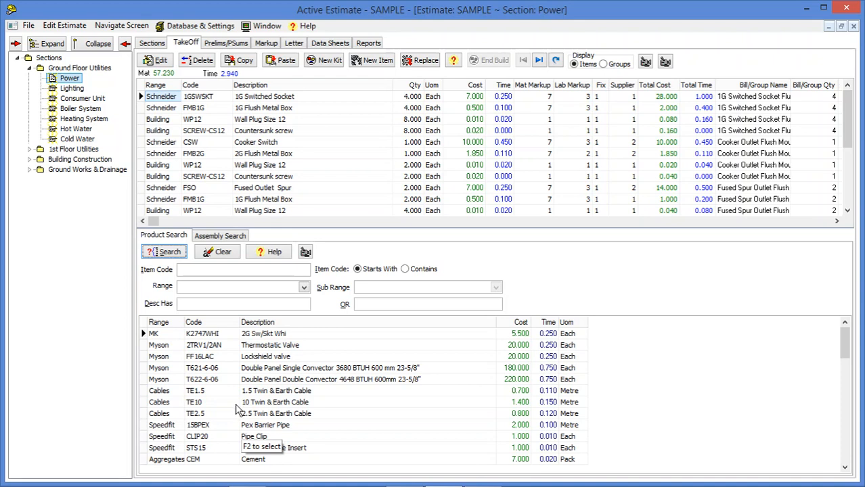
left_click(205, 290)
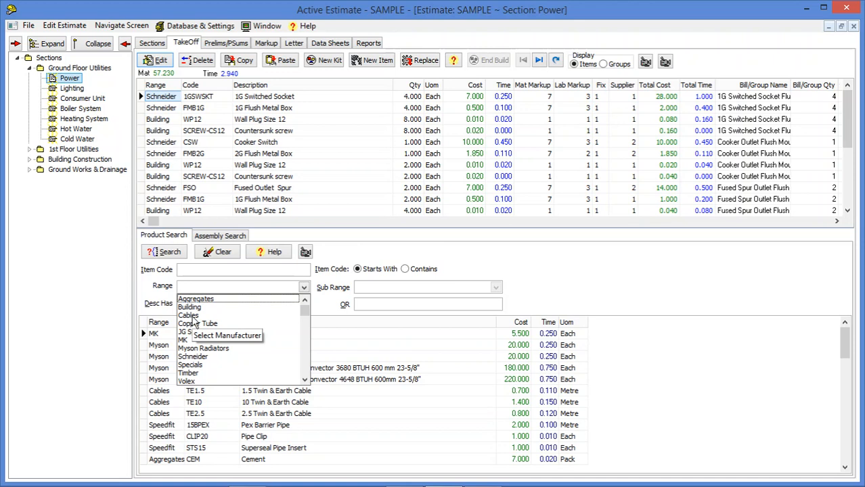
left_click(190, 316)
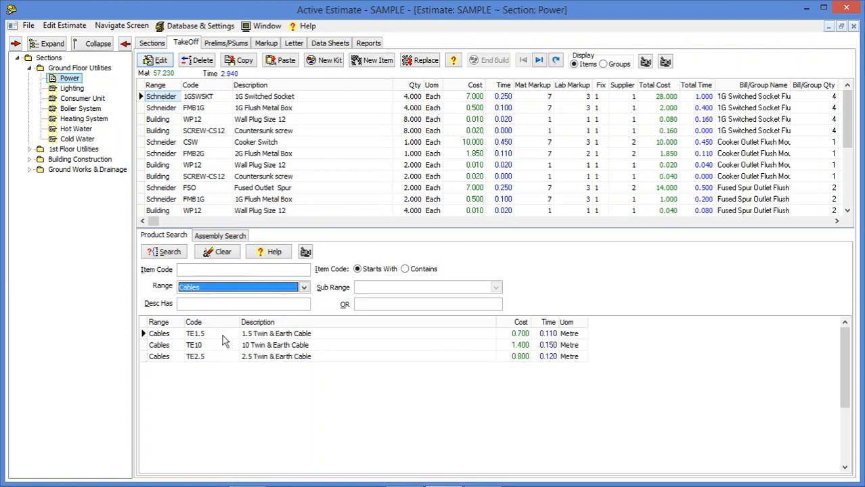
left_click(270, 358)
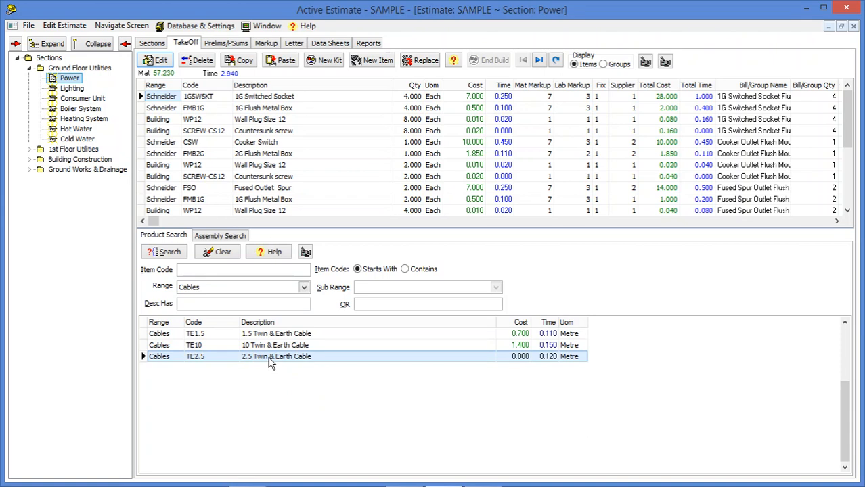
double_click(269, 358)
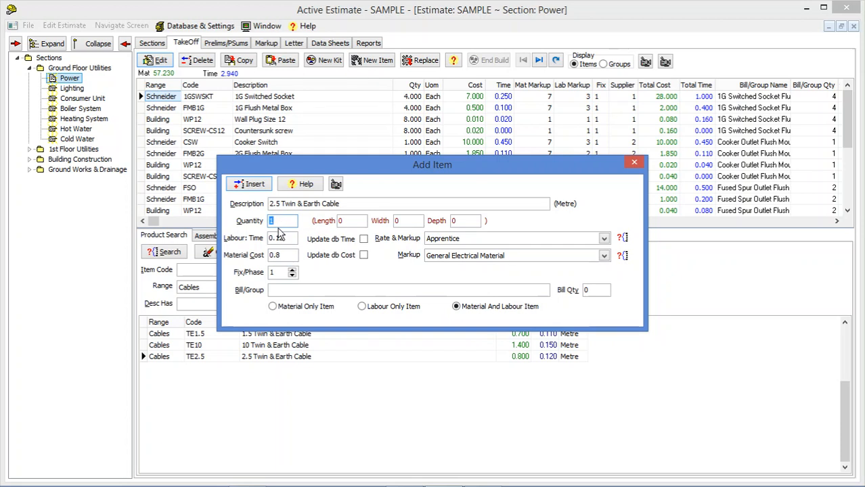
- Review the labour rate groups and insert the 2.5 Twin & Earth Cable with quantity 225 at the Apprentice rate
type("225")
mouse_move(296, 242)
left_click(620, 238)
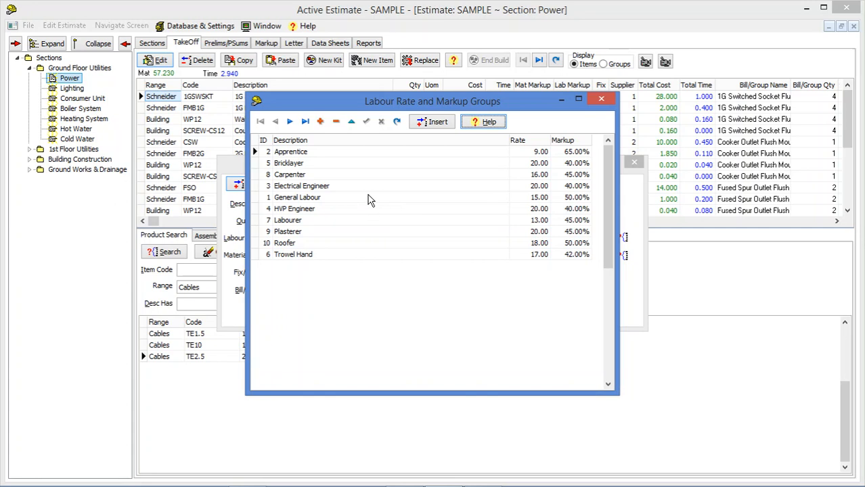
left_click(601, 100)
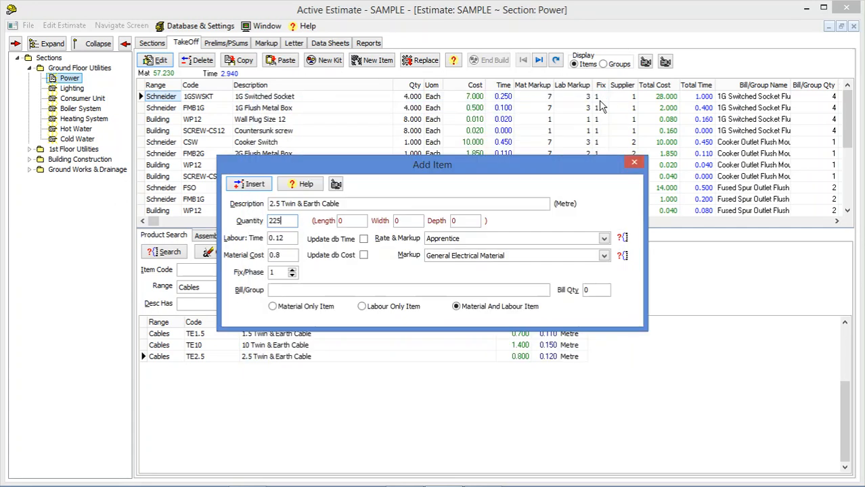
left_click(602, 239)
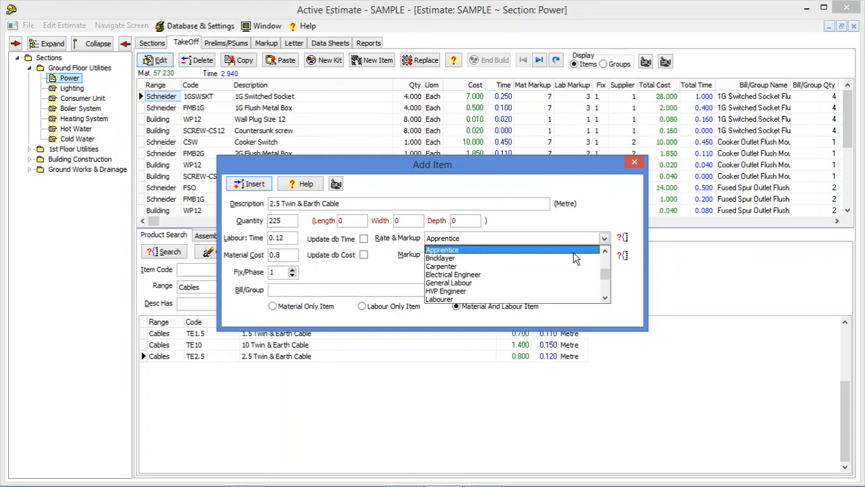
left_click(573, 253)
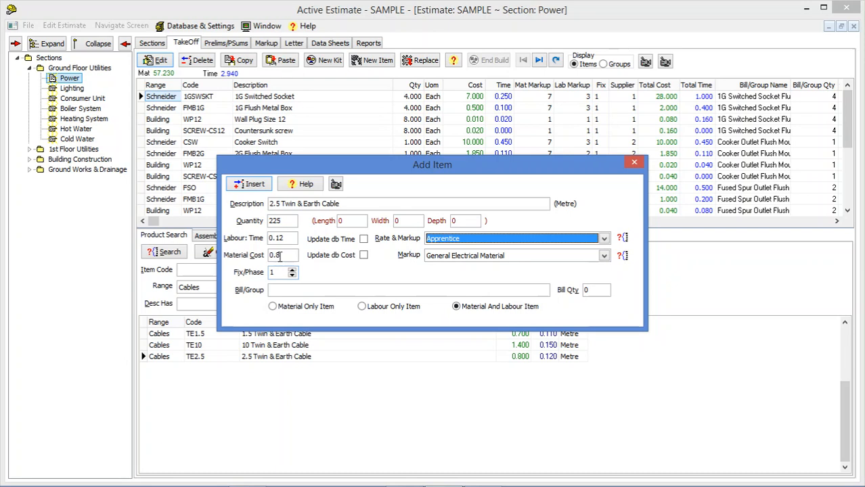
left_click(256, 186)
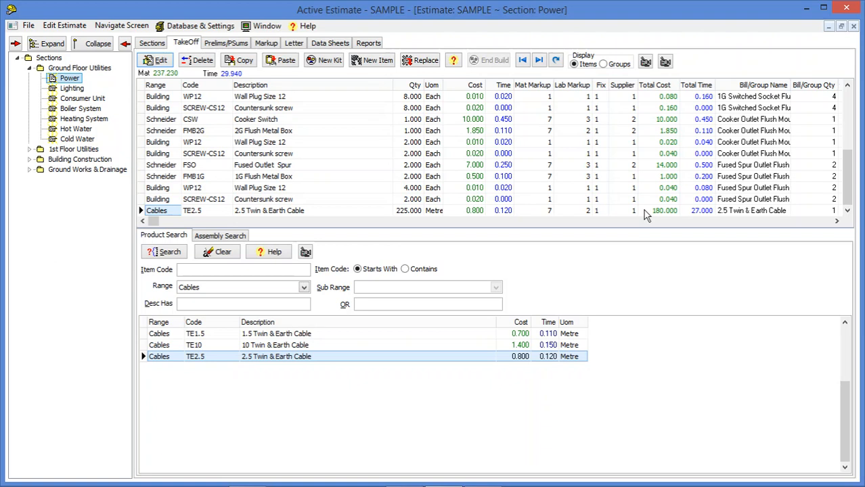
- Set the unit cost of the TE2.5 cable line to 0.9 and look at its material markup options
left_click(477, 213)
left_click(477, 212)
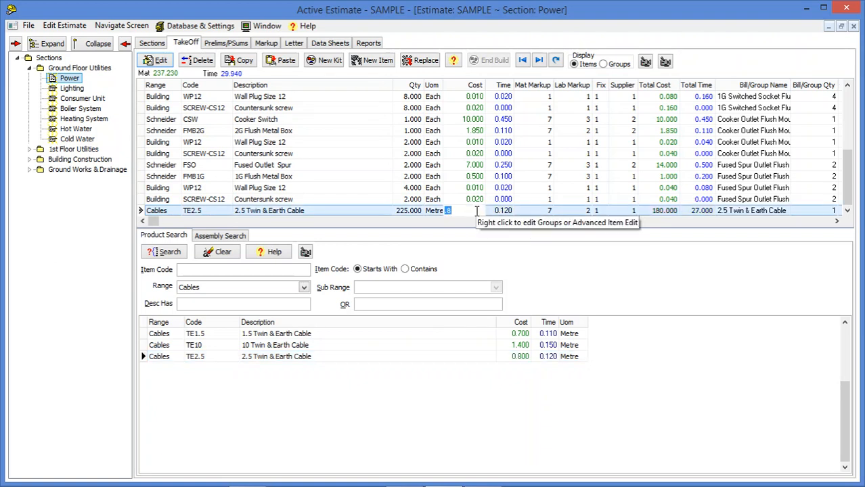
type(".")
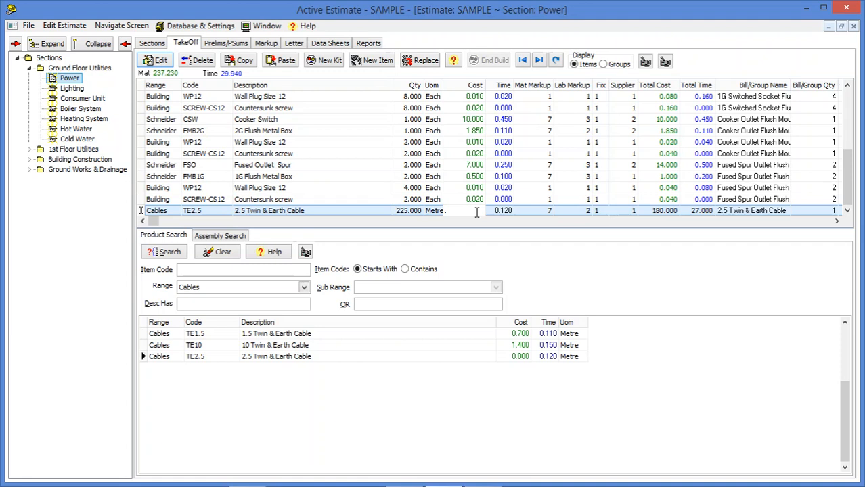
type("9")
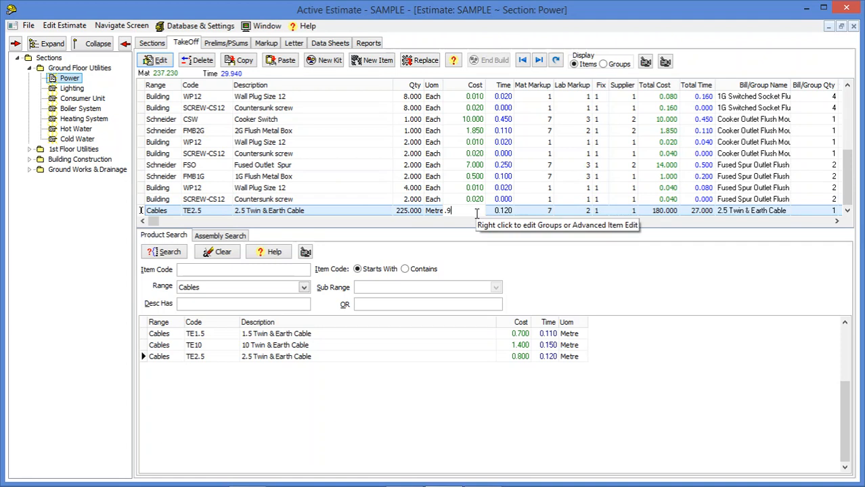
key("Return")
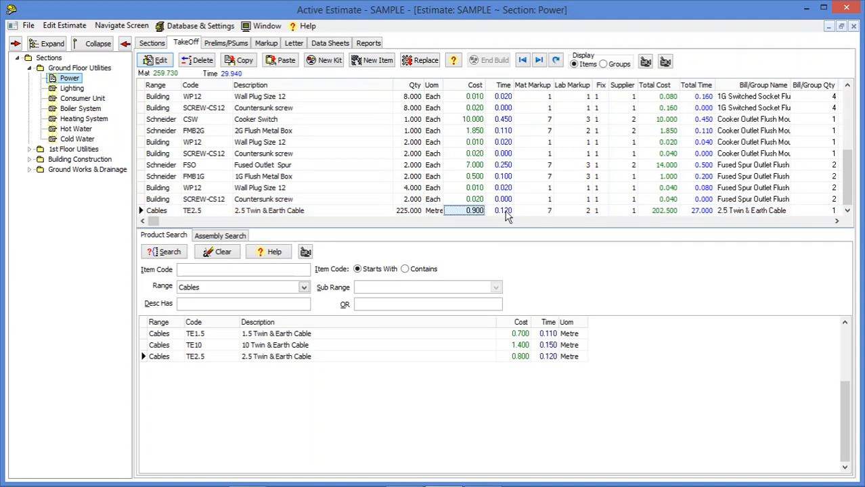
left_click(550, 215)
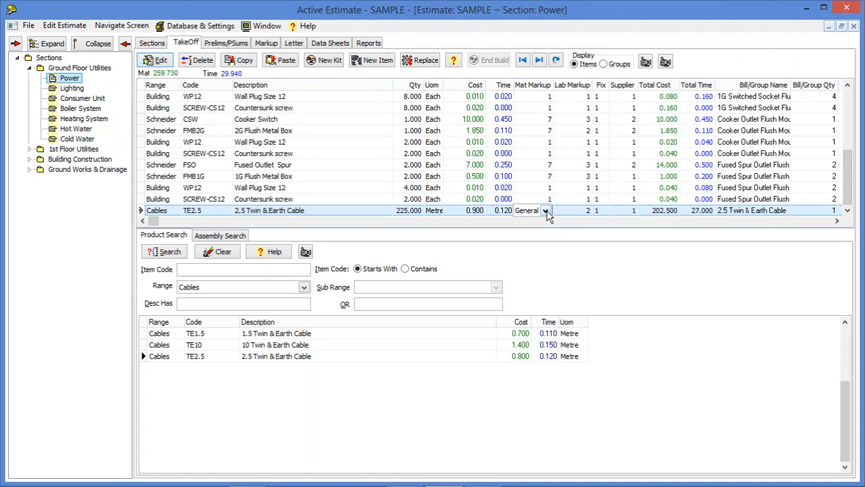
left_click(546, 213)
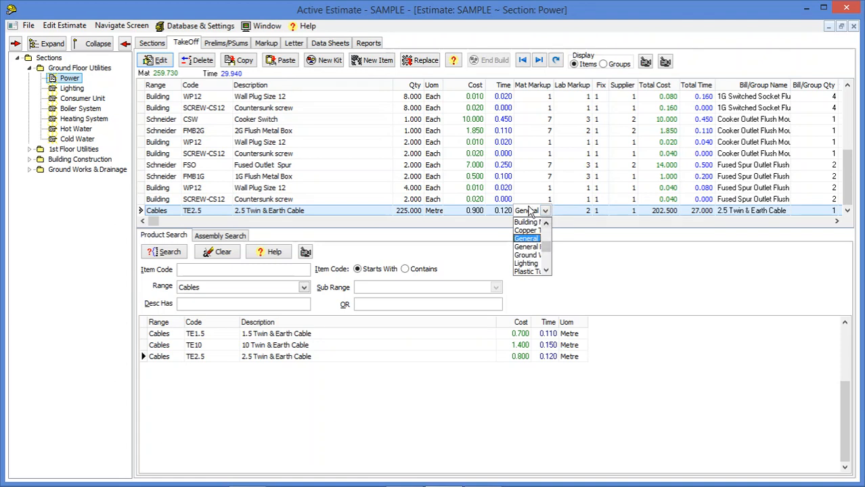
left_click(532, 201)
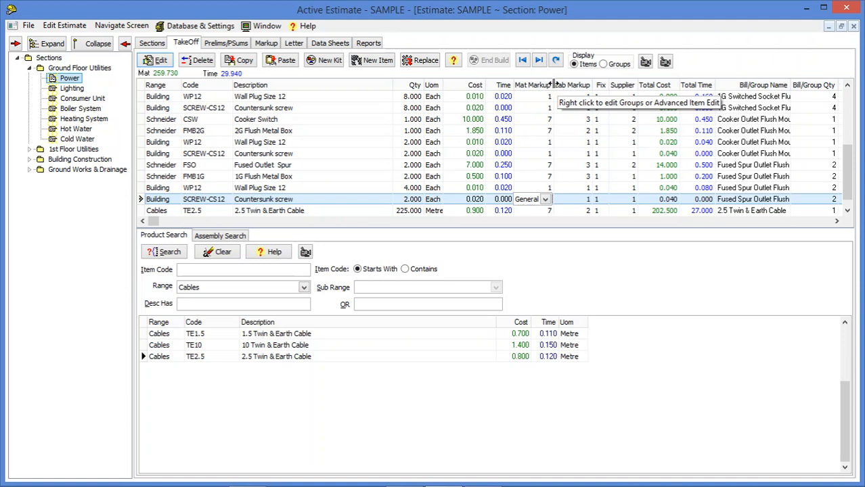
mouse_move(553, 83)
left_mouse_down()
mouse_move(574, 84)
mouse_move(553, 84)
left_mouse_up()
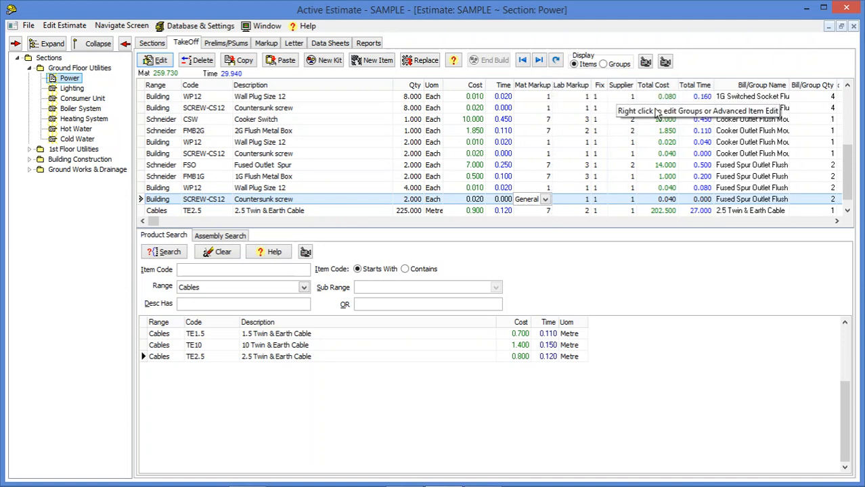
left_click(504, 212)
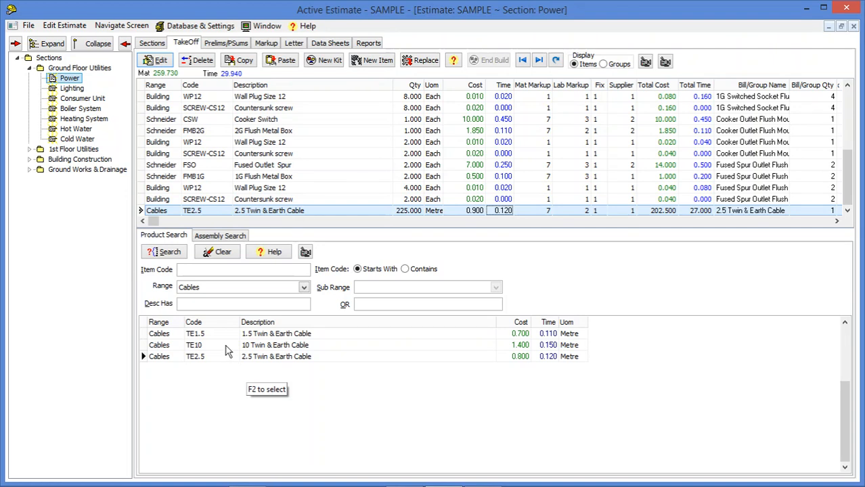
- Insert 18 of the 2G Switched Socket Flush Mounted assembly into the Power takeoff and check its component lines and group name
left_click(219, 238)
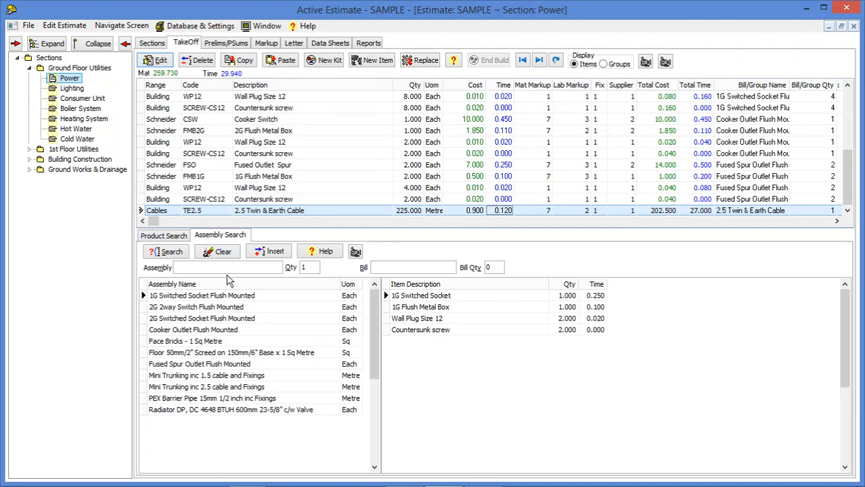
left_click(225, 310)
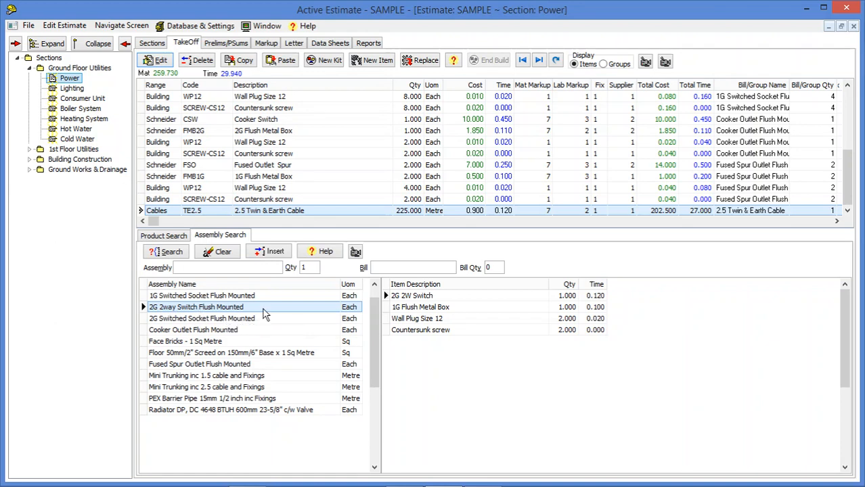
left_click(254, 321)
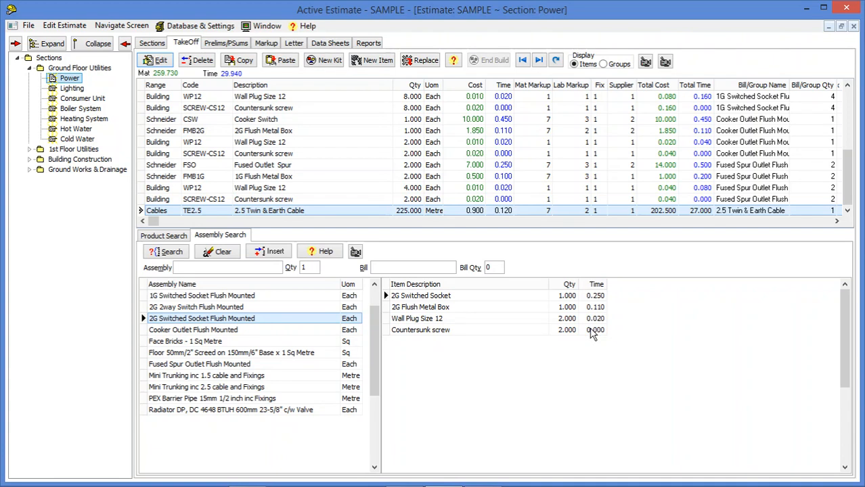
left_click(313, 267)
type("8")
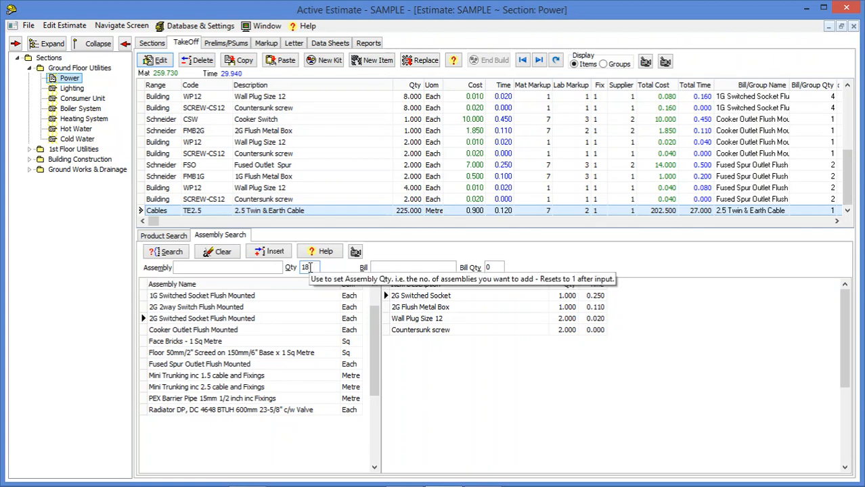
left_click(276, 254)
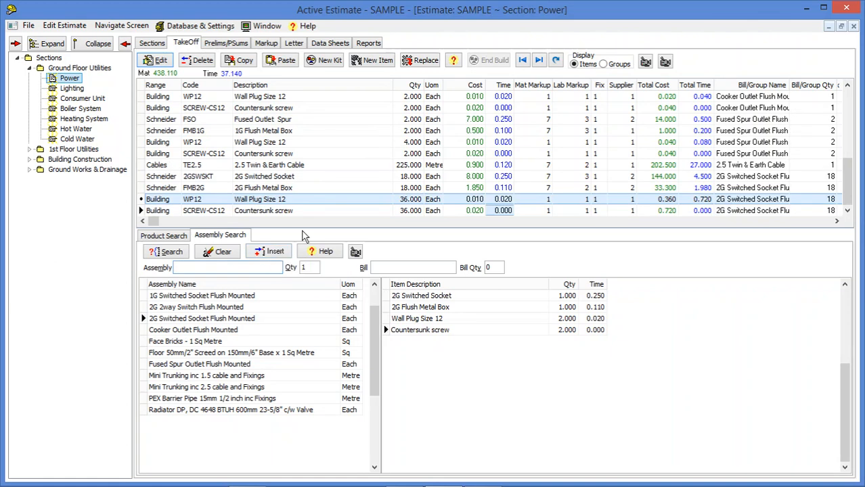
left_click(304, 177)
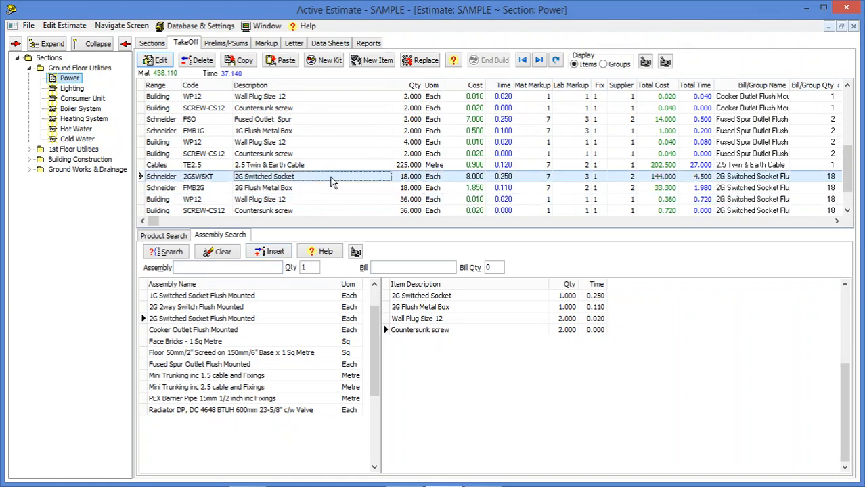
left_click(408, 189)
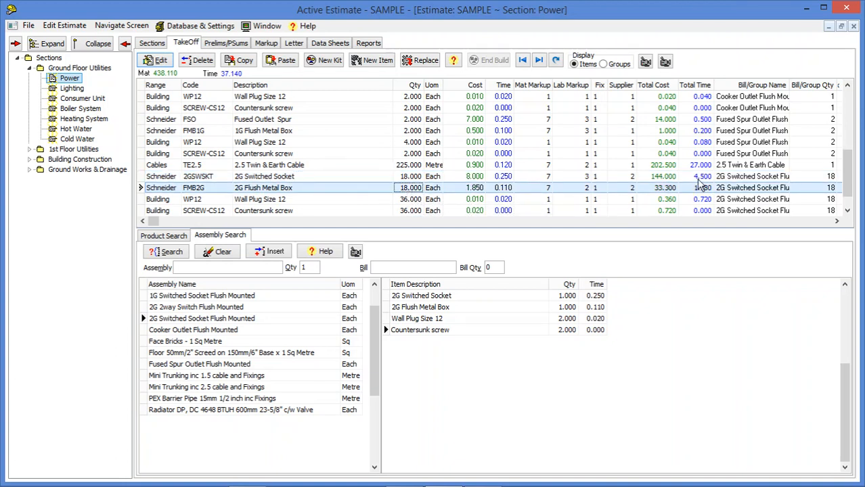
left_click(754, 178)
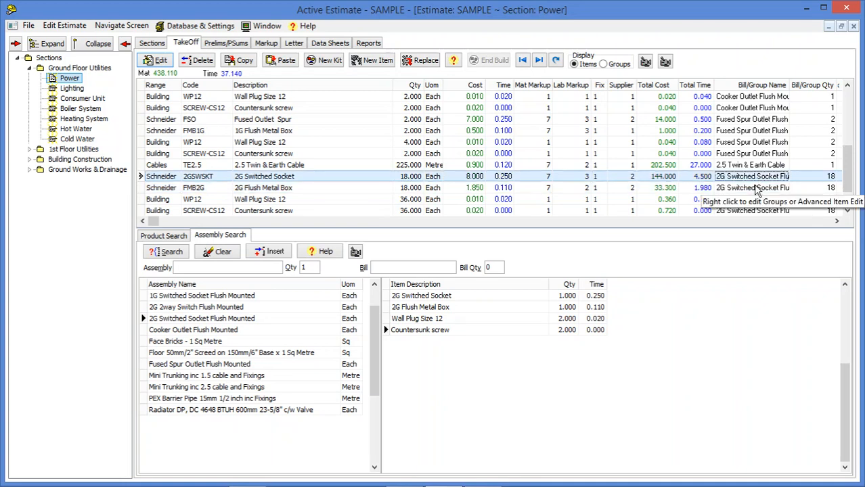
left_click(756, 189)
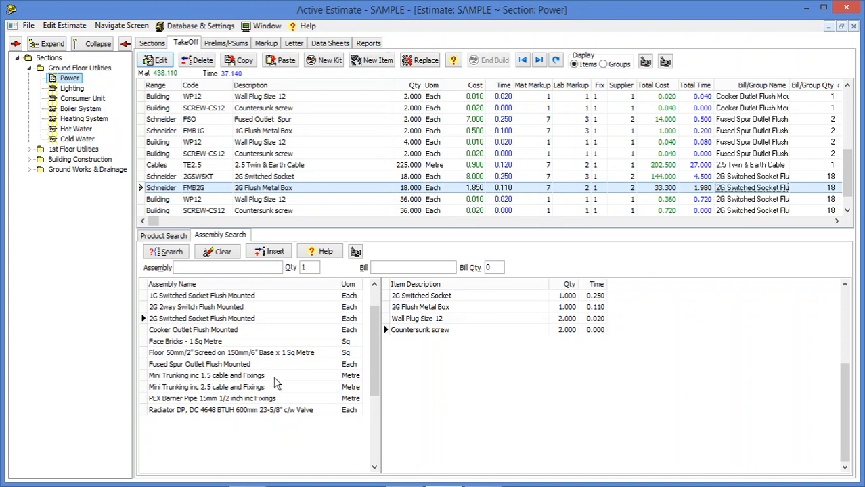
- Insert 15 metres of the Mini Trunking inc 2.5 cable and Fixings assembly and display the takeoff by groups
left_click(238, 389)
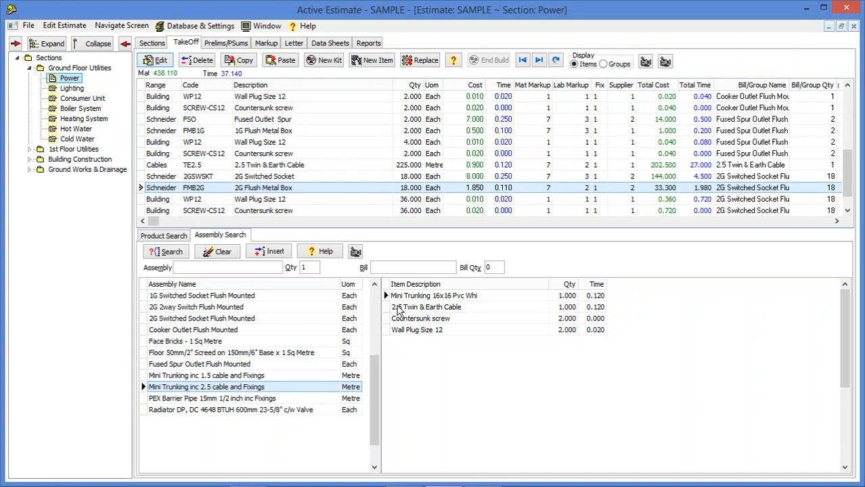
double_click(311, 268)
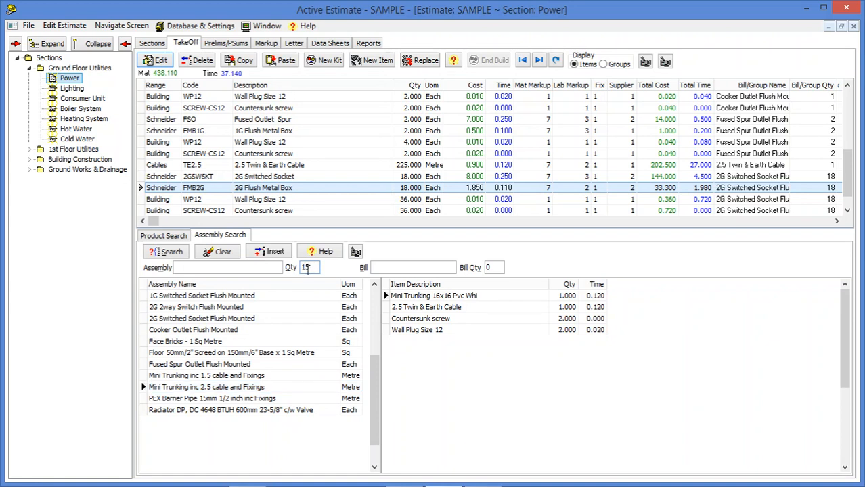
left_click(275, 251)
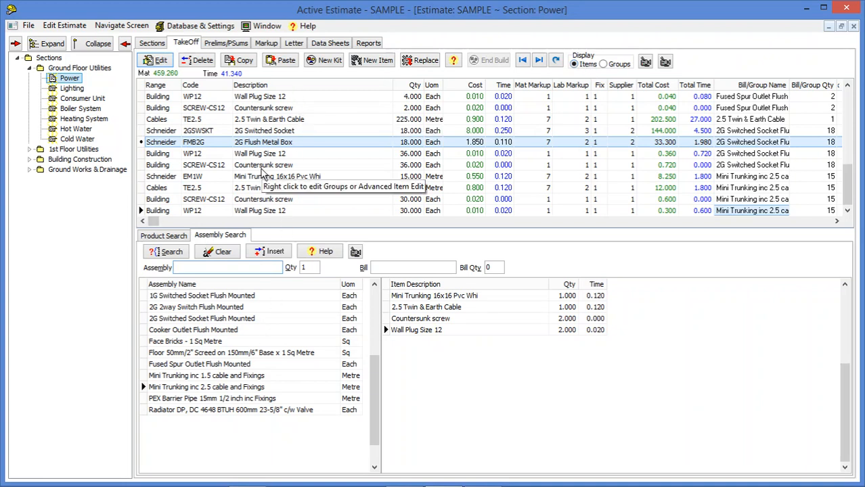
left_click(604, 65)
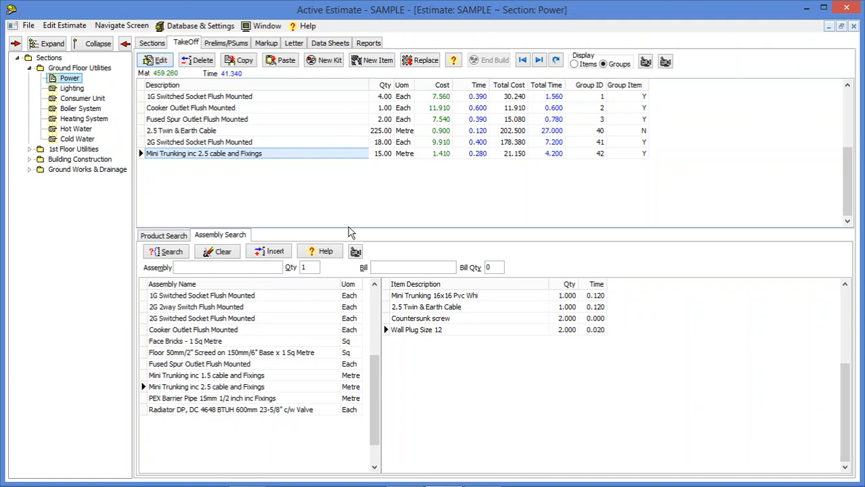
- Start a new takeoff item in the Power section with code UPS5000 and description Uninteruptable Power Supply
left_click(164, 239)
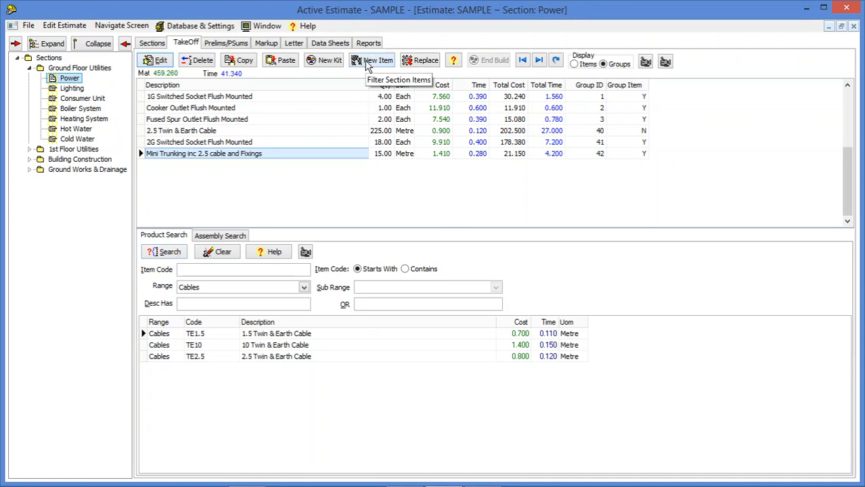
left_click(370, 61)
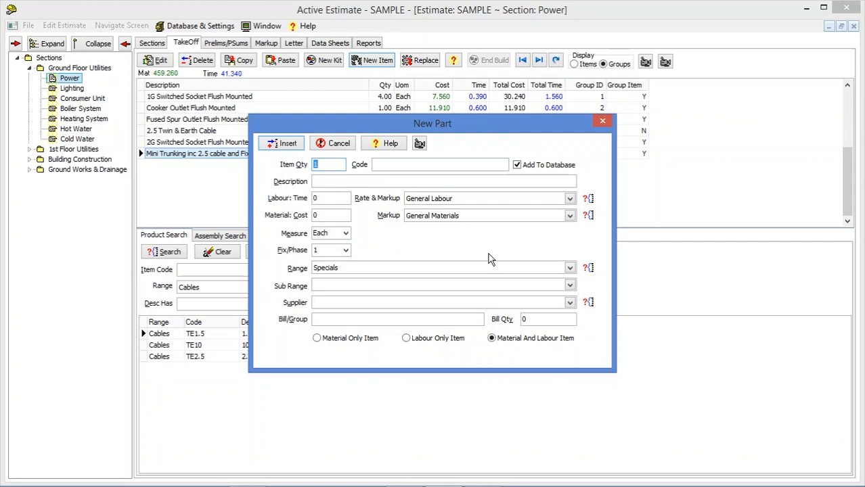
left_click(404, 164)
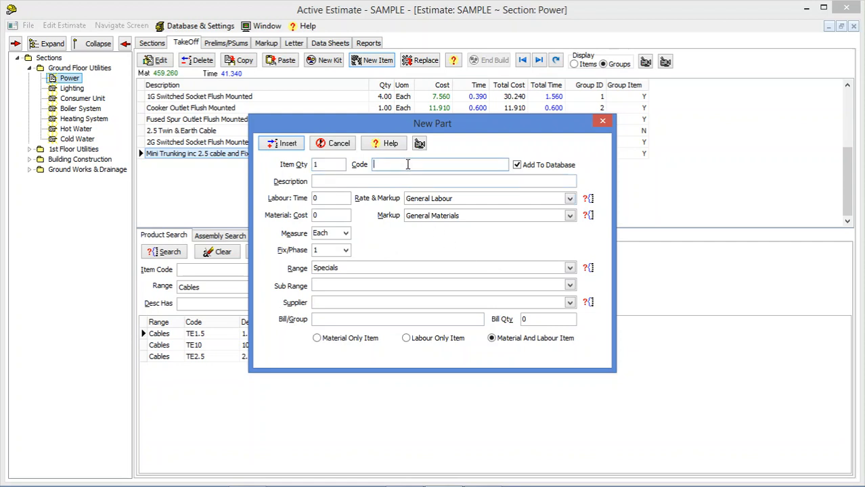
type("U")
type("PS5000")
left_click(472, 182)
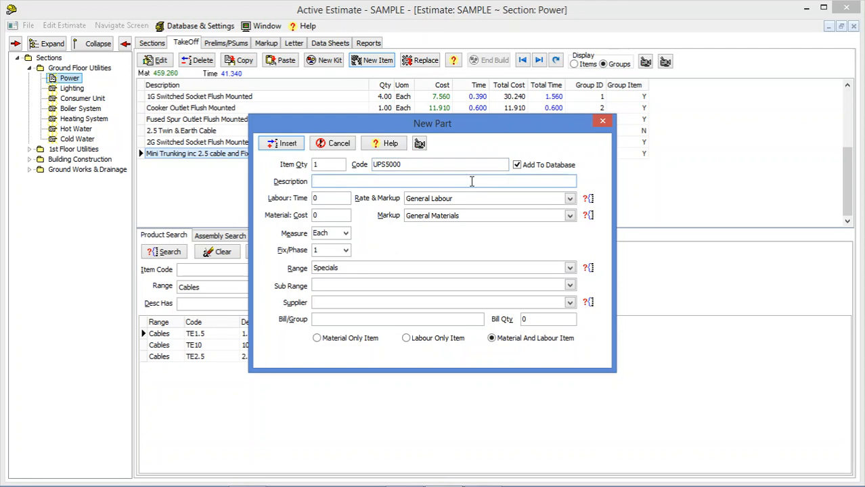
type("Uninteruptable Power Supp")
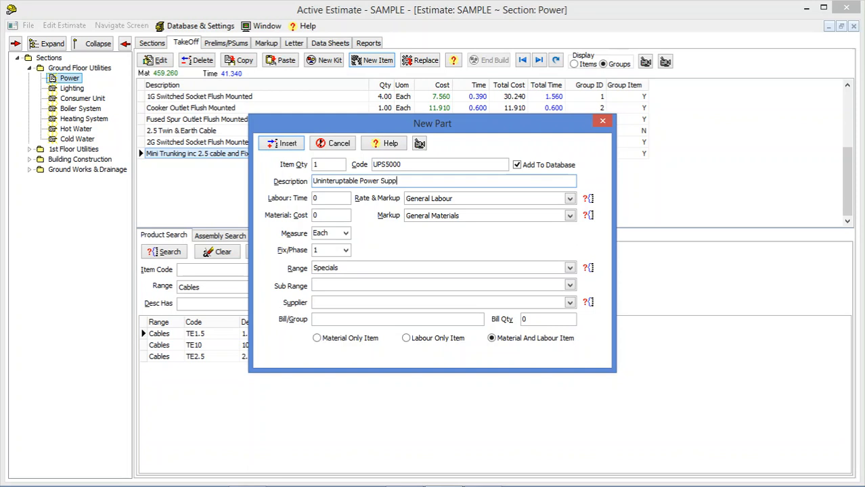
type("ly")
- Set the new item's labour time to 1 and material cost to 1000, with General Labour as its rate and markup group
left_click(319, 198)
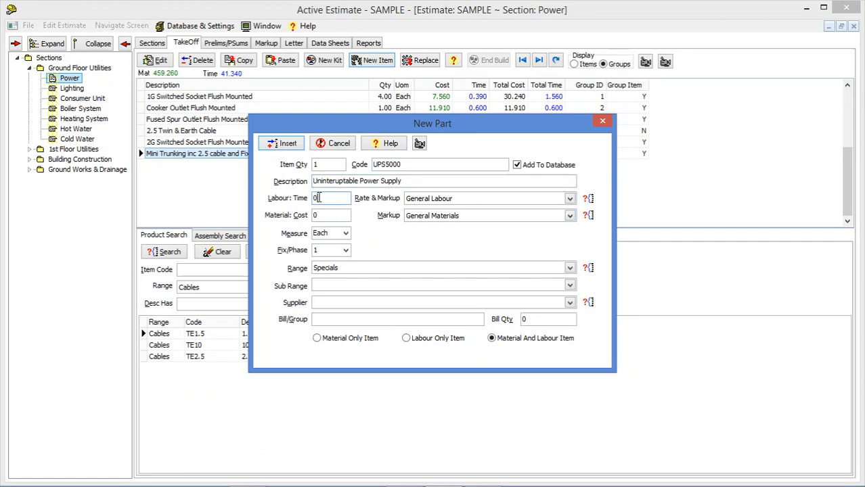
key("BackSpace")
type("1")
key("Tab")
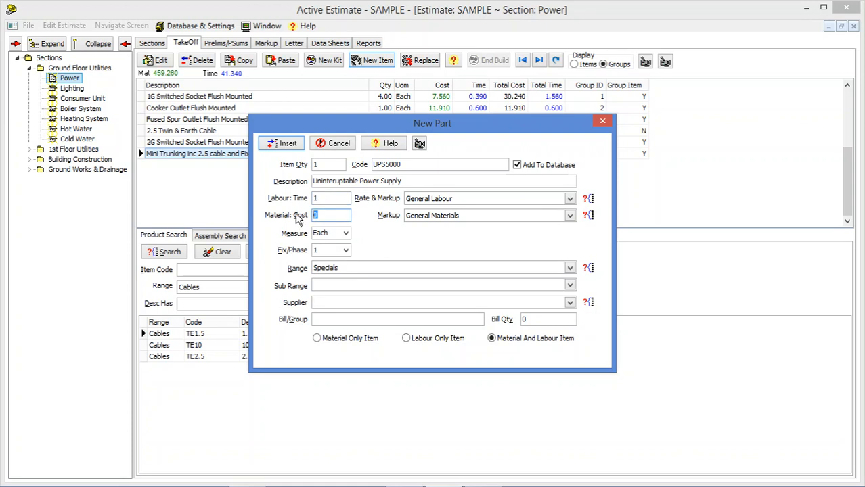
type("1000")
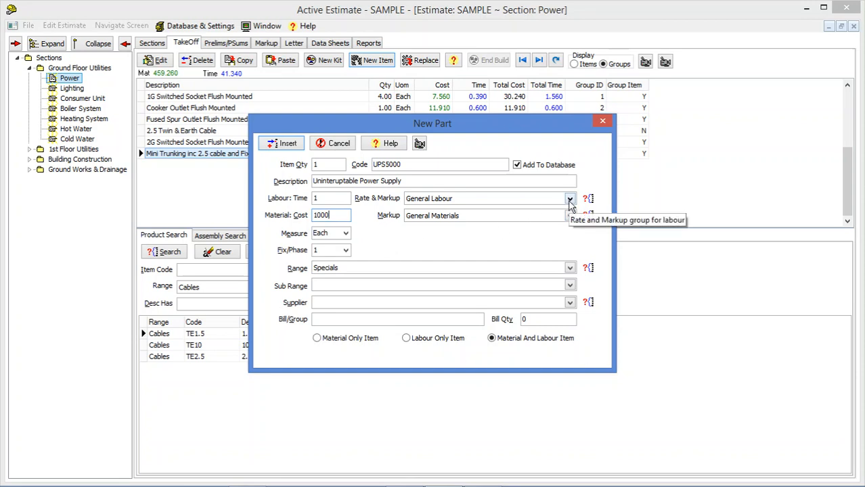
left_click(569, 199)
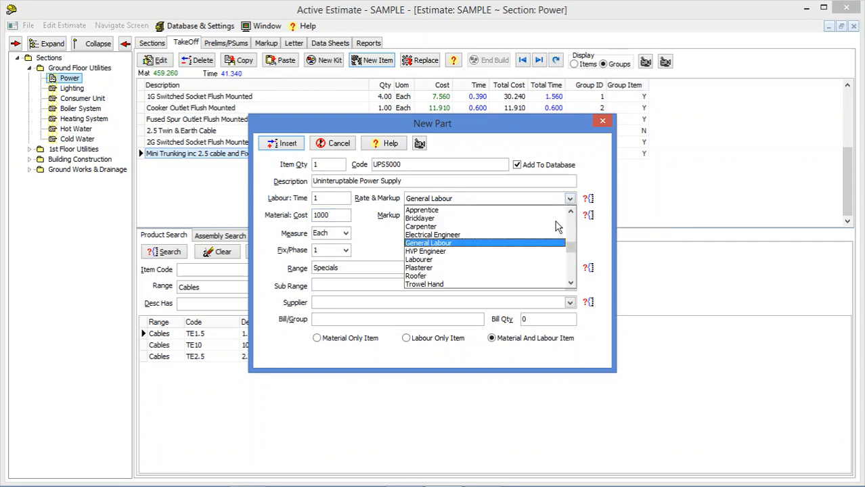
left_click(543, 248)
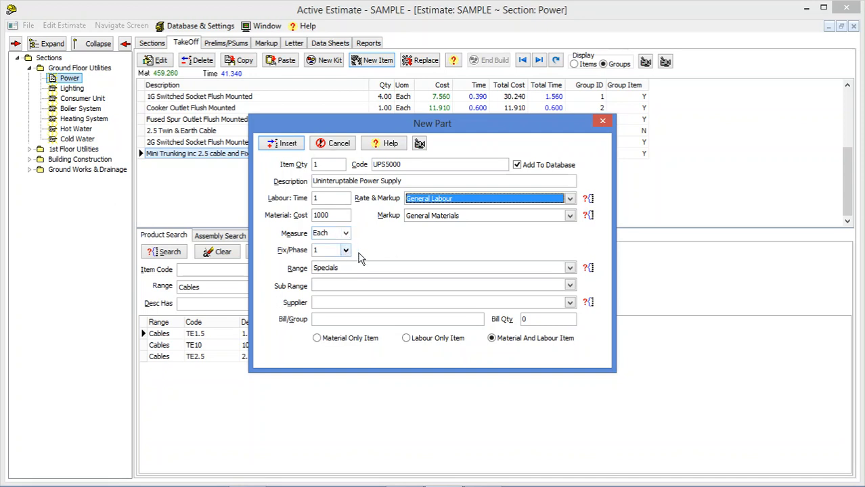
- Assign the Specials range and supplier Bedrock Building Supplies to the new item, insert it, and select its takeoff line
left_click(569, 268)
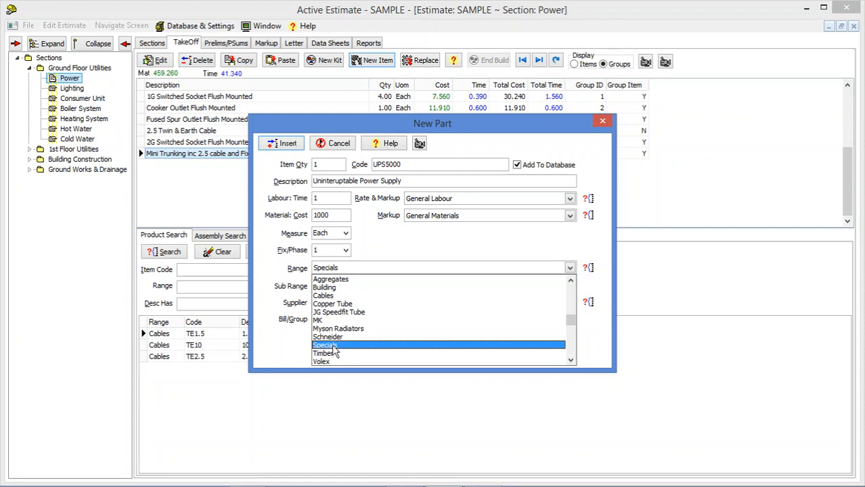
left_click(332, 345)
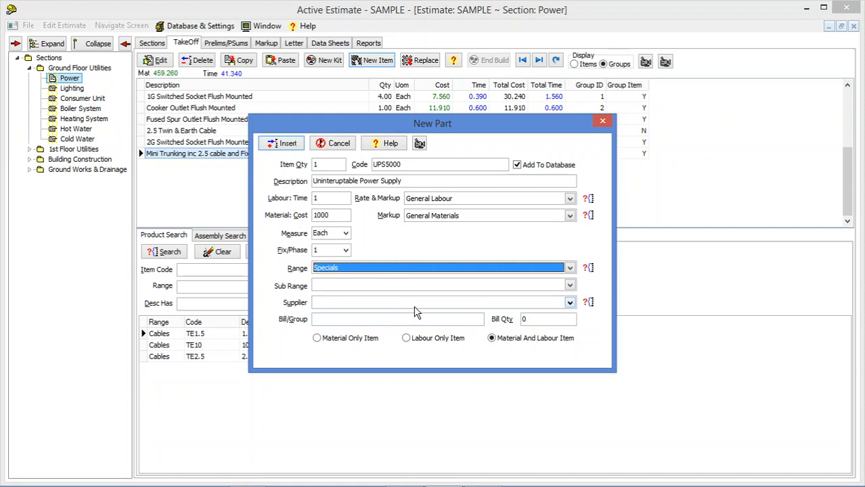
left_click(570, 302)
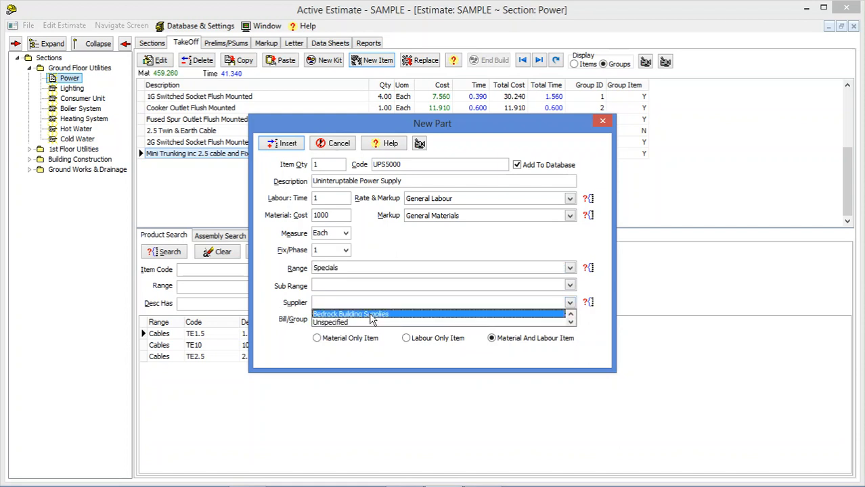
left_click(385, 314)
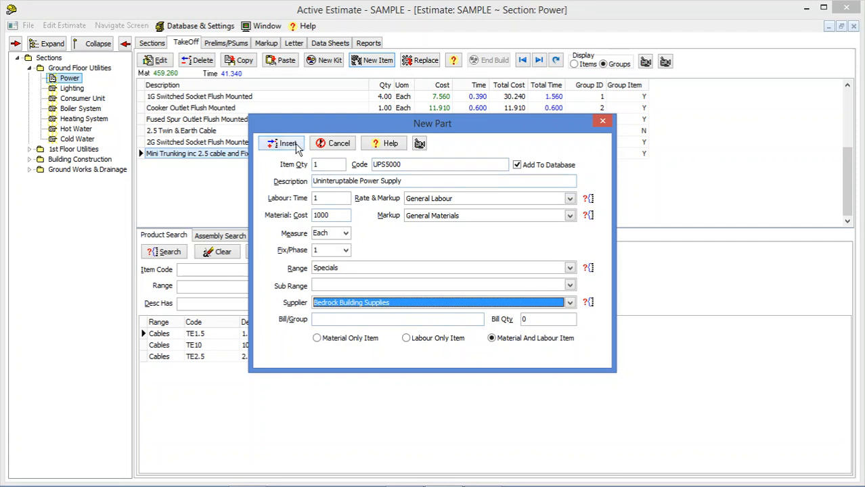
left_click(296, 144)
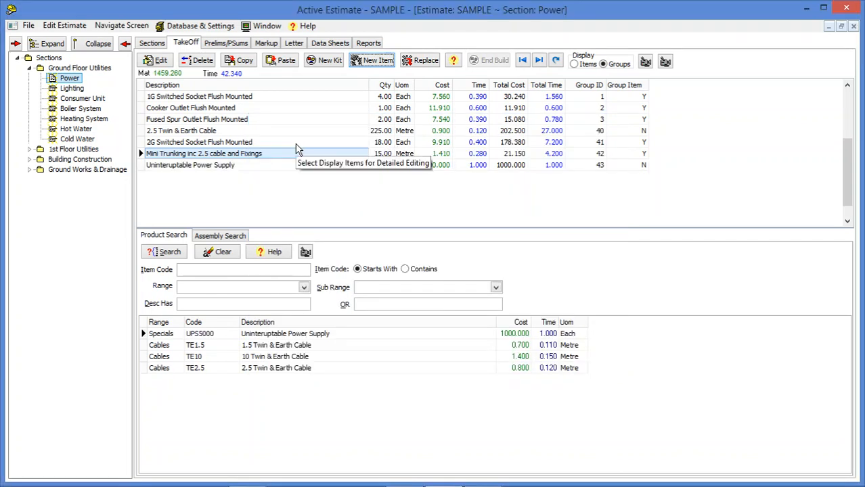
left_click(240, 167)
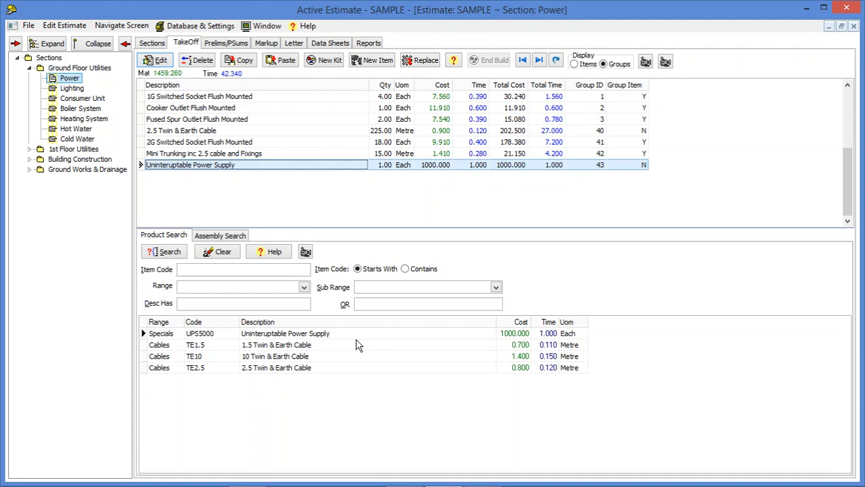
- Look at the assembly list and the form for creating a new assembly, and close the form without inserting anything
left_click(227, 237)
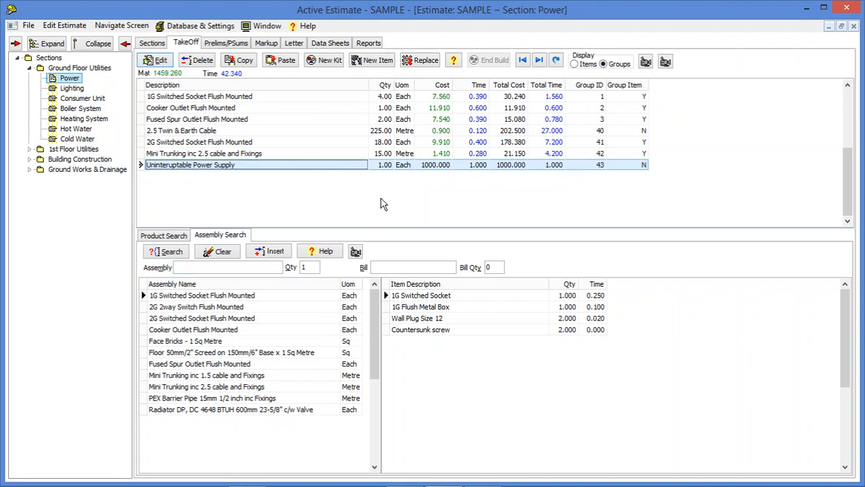
left_click(333, 62)
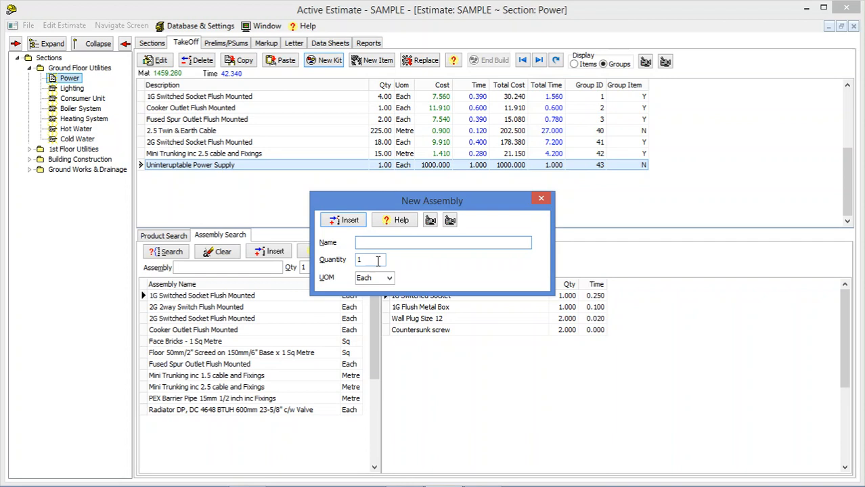
left_click(541, 201)
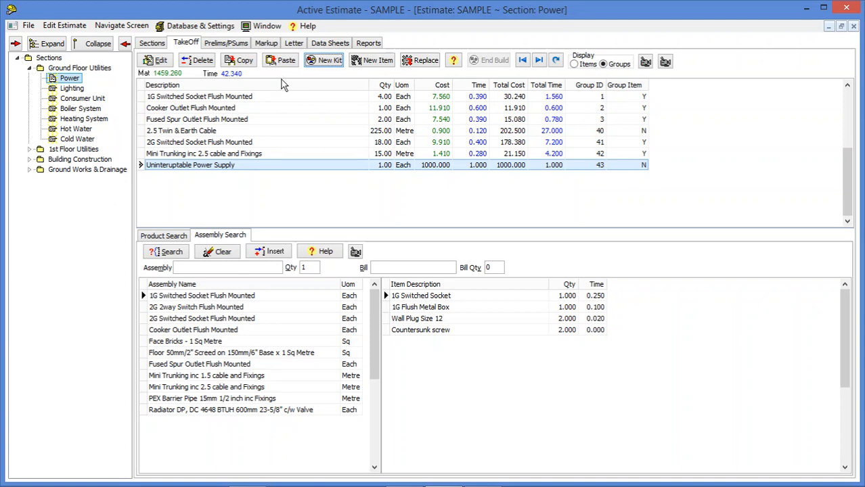
- Add a preliminary named Tower with a cost of 500, spread over labour (L) in the Lighting section
left_click(233, 44)
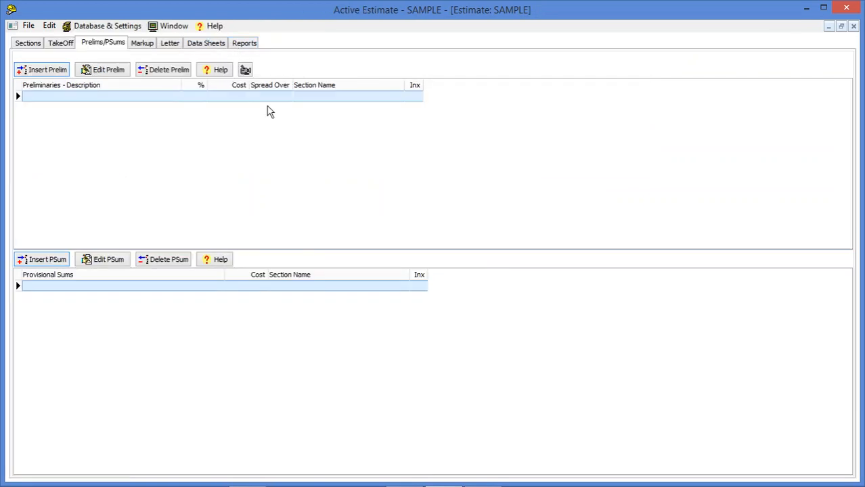
left_click(58, 73)
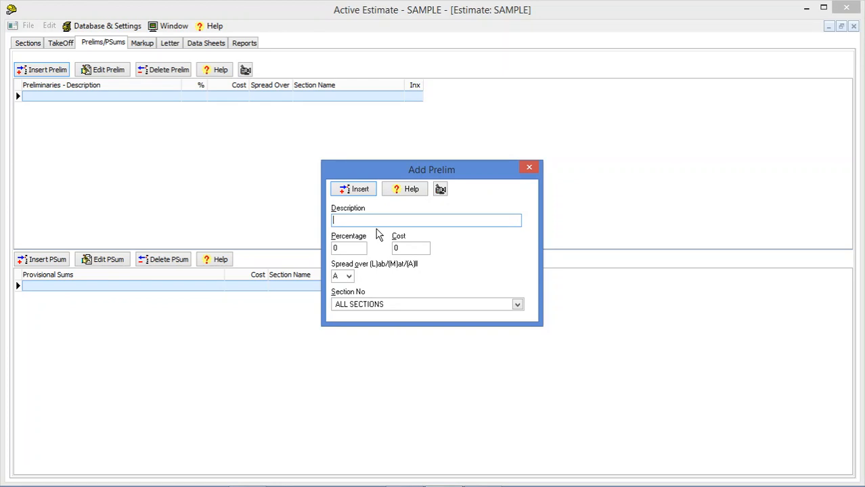
type("Tower")
left_click(395, 247)
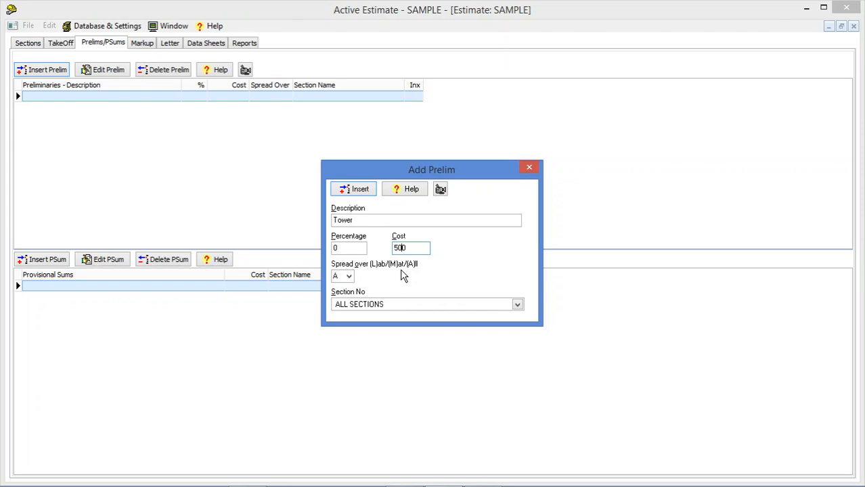
left_click(404, 247)
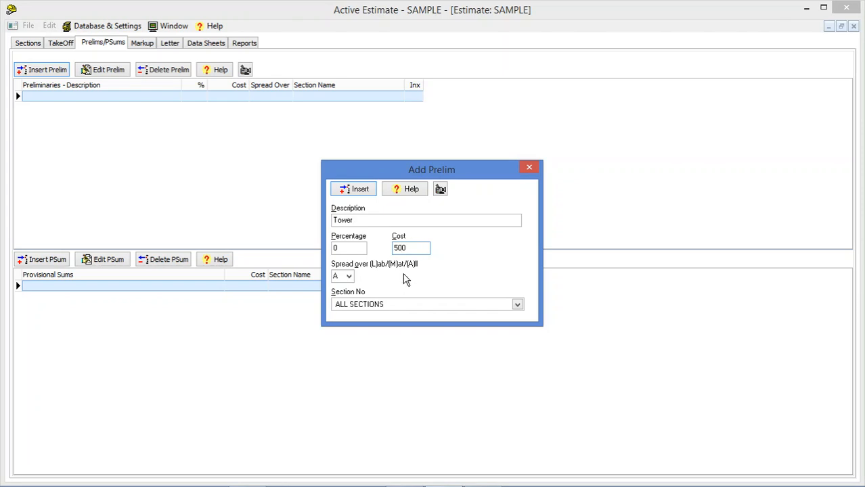
left_click(515, 304)
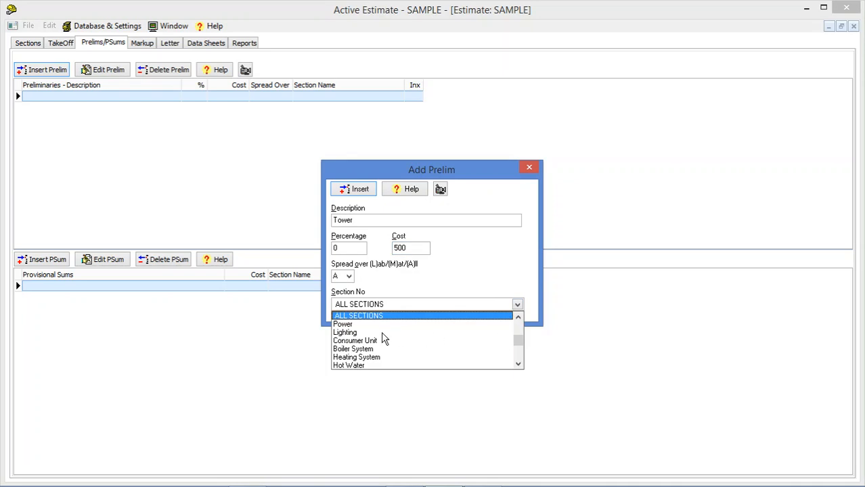
left_click(356, 332)
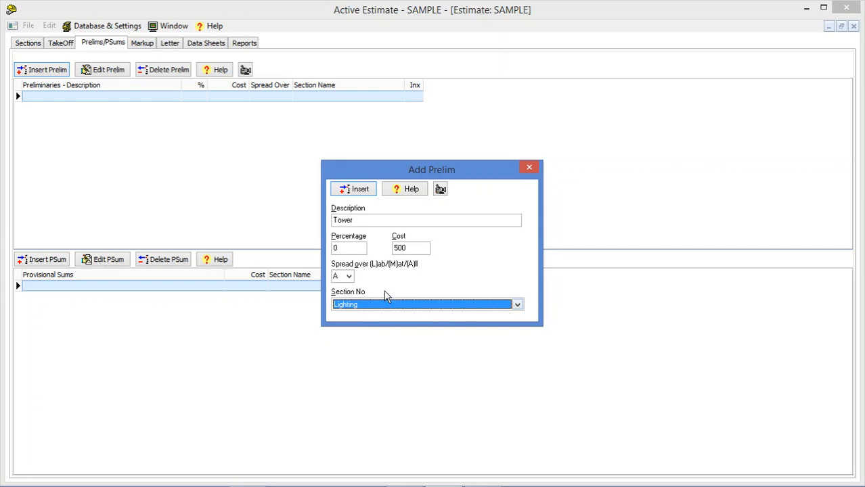
left_click(349, 277)
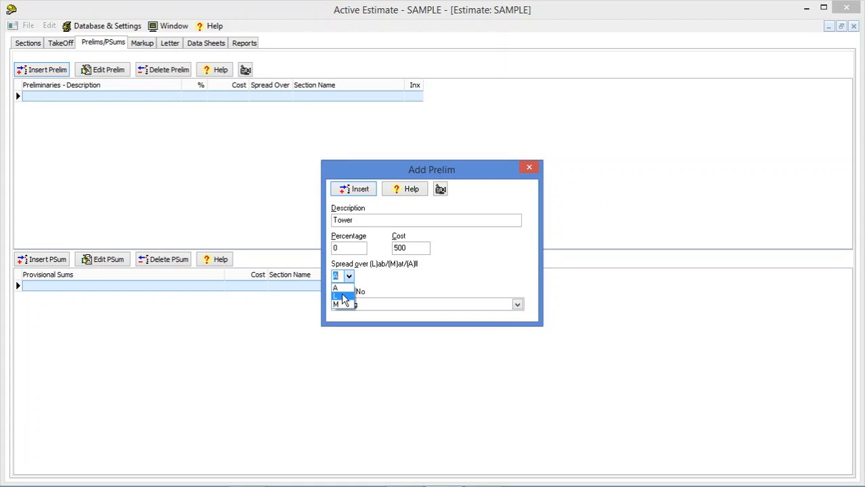
left_click(343, 296)
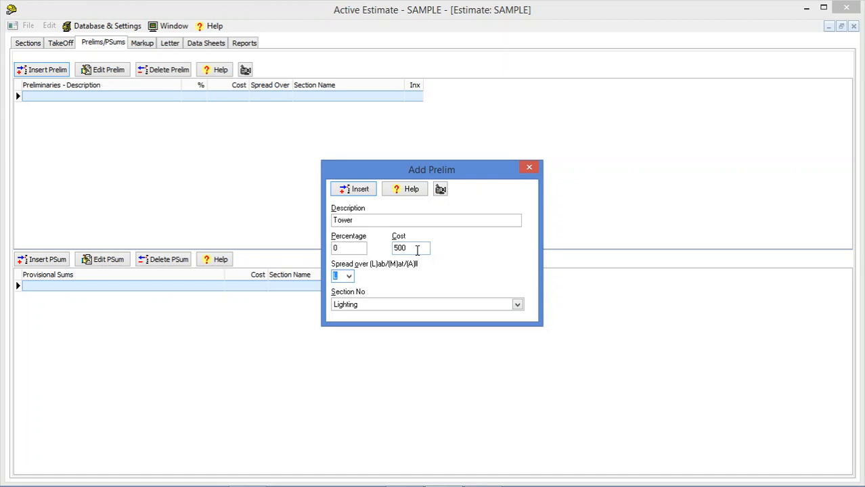
left_click(358, 192)
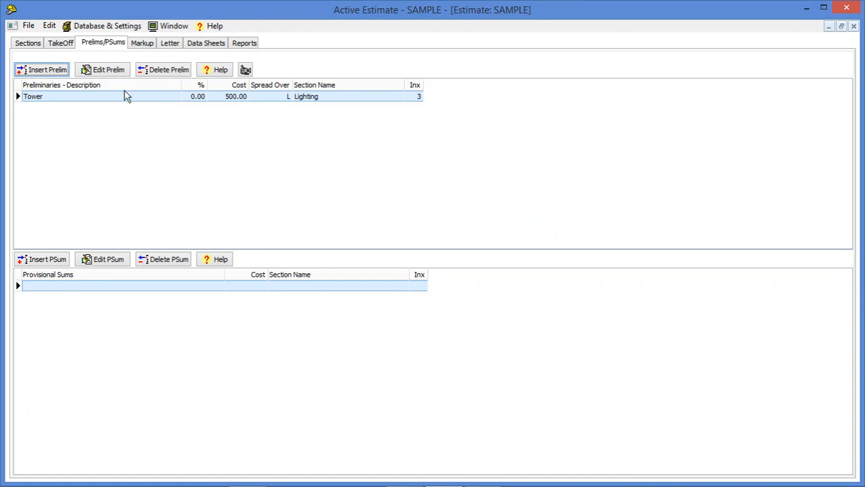
- Add a preliminary named Overheads at 10 percent, spread over all costs (A) in all sections
left_click(65, 73)
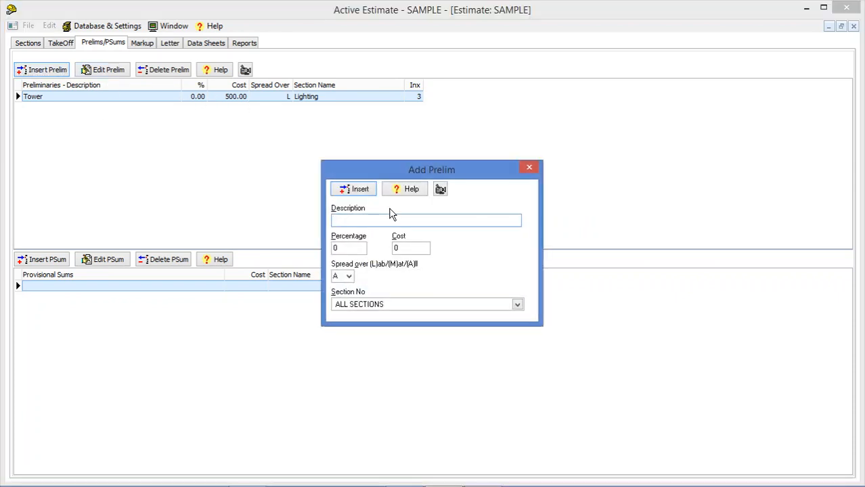
type("0")
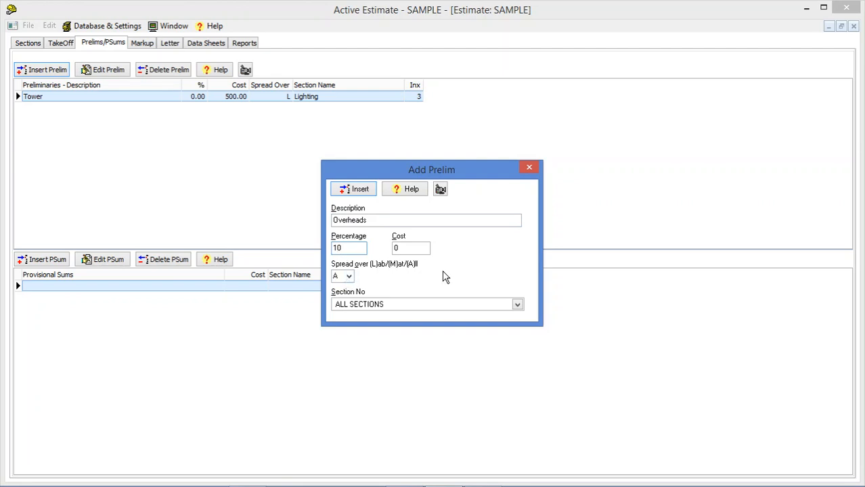
left_click(359, 190)
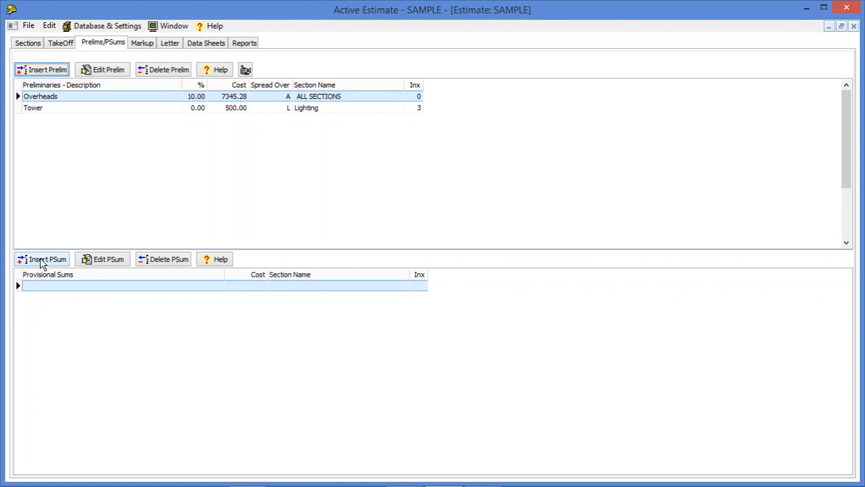
- Add a provisional sum named PSums with a cost of 2000 for all sections, and display the estimate's markup summary
left_click(40, 262)
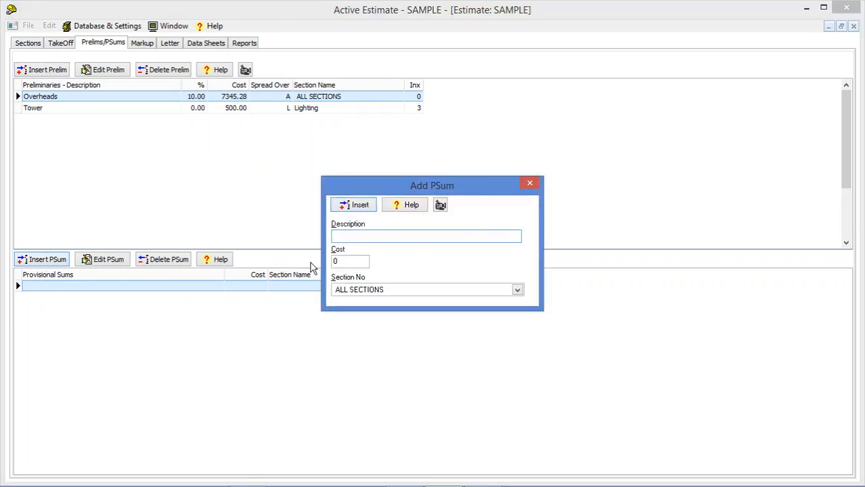
type("PSums")
left_click(333, 261)
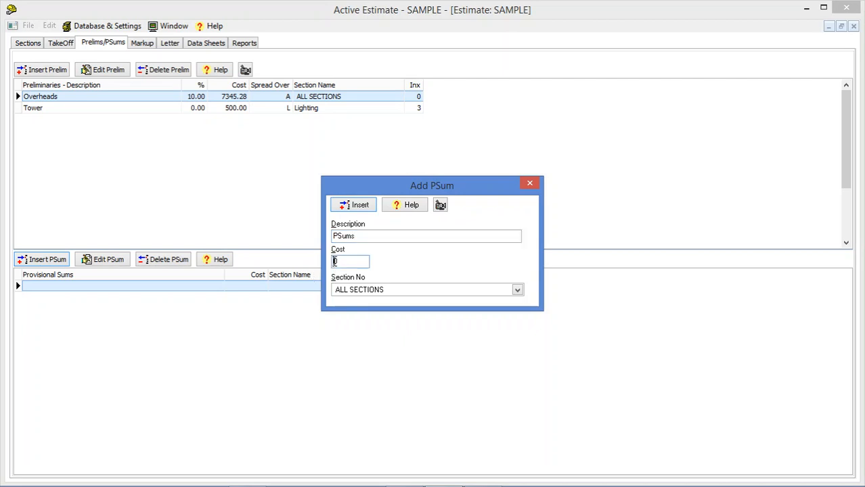
type("2000")
left_click(354, 206)
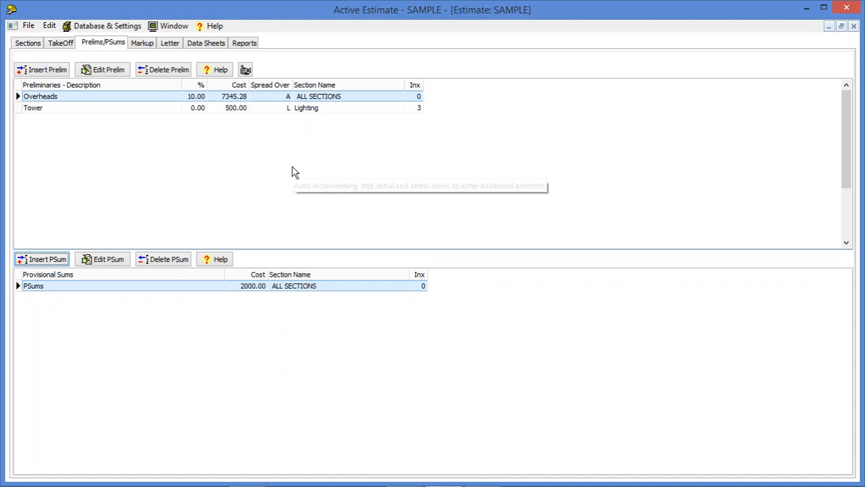
left_click(143, 43)
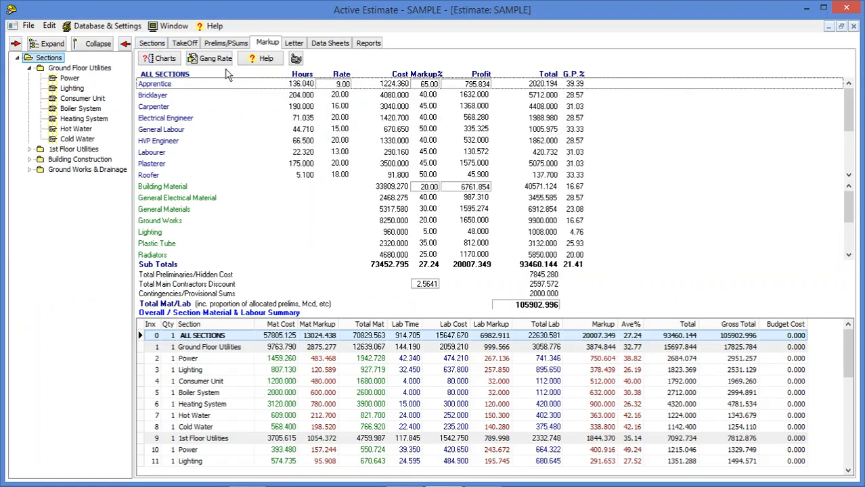
- Expand the 1st Floor Utilities, Building Construction and Ground Works & Drainage groups in the section tree
left_click(30, 149)
left_click(29, 210)
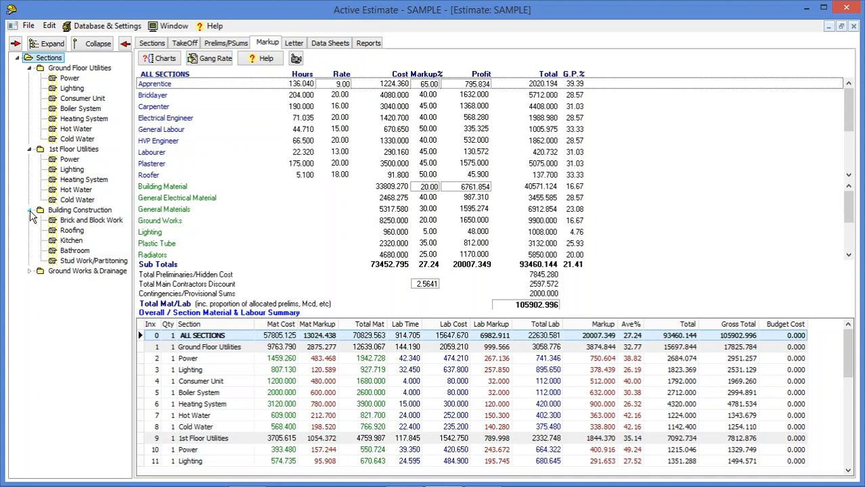
left_click(30, 270)
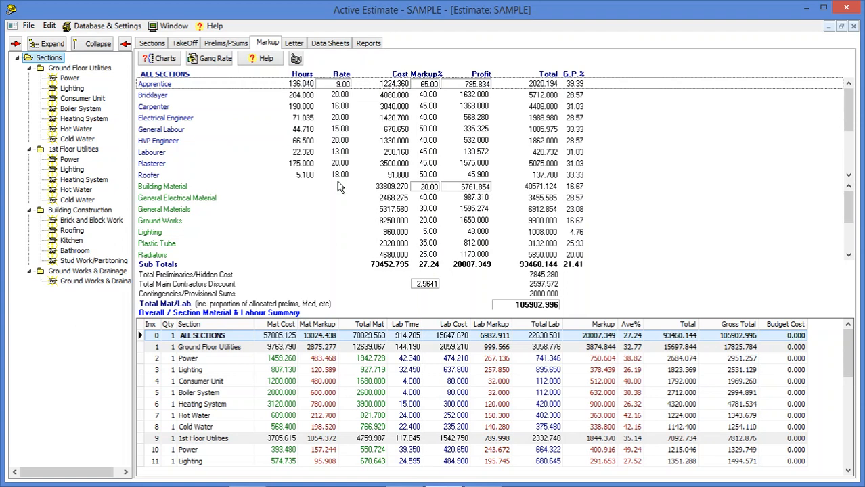
- For all sections, set the Carpenter labour rate to 18 and the Bricklayer markup to 45 percent
left_click(341, 108)
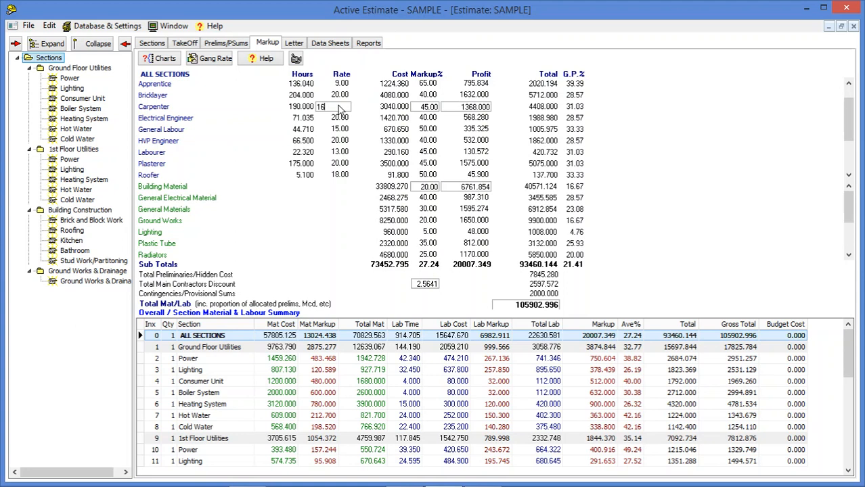
left_click_drag(337, 107, 316, 110)
key("Return")
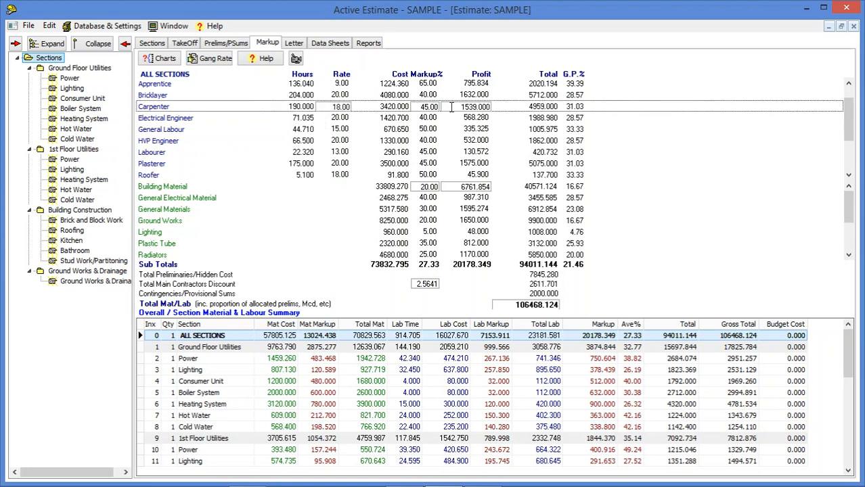
left_click(427, 95)
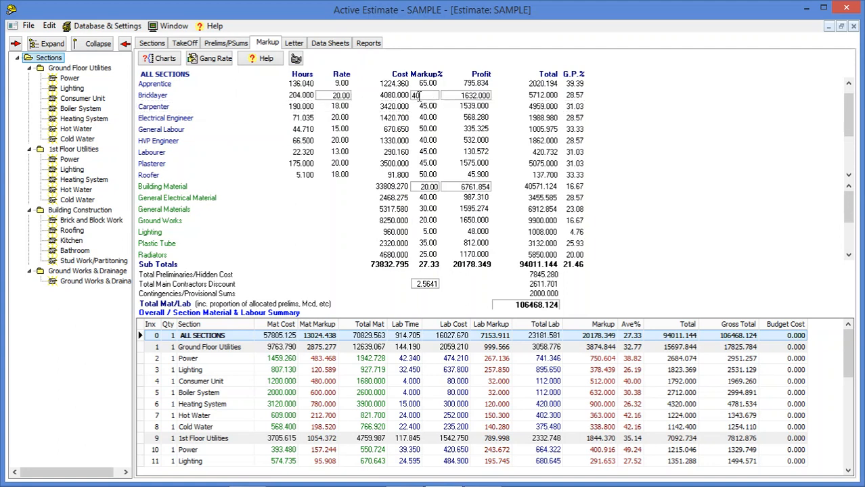
double_click(416, 95)
type("5")
key("Return")
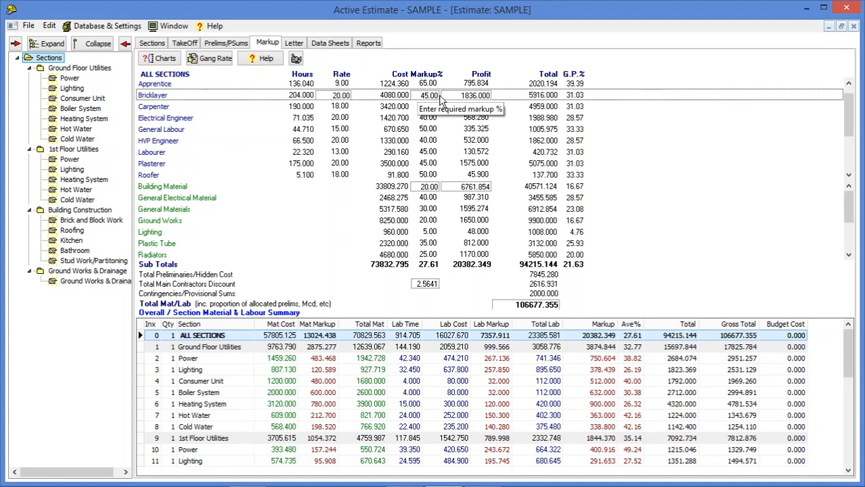
- For all sections, set the Electrical Engineer profit to 800 and the Lighting material markup to 15 percent
left_click(473, 119)
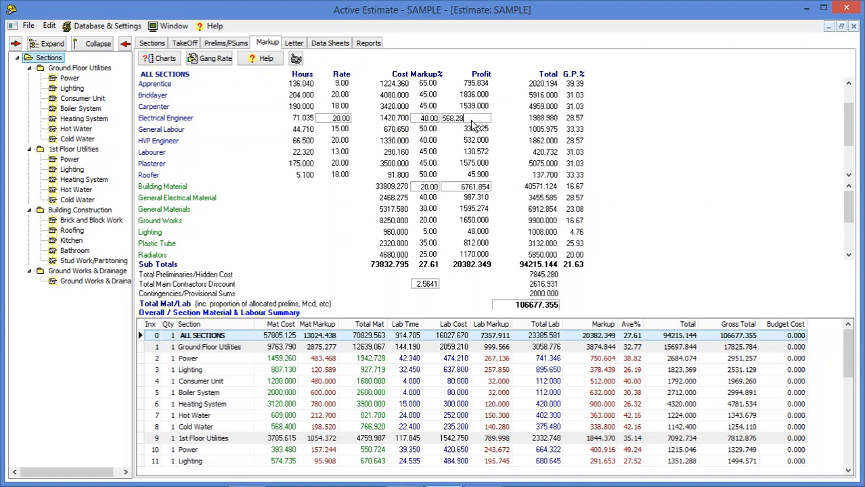
left_click_drag(472, 120, 441, 120)
key("BackSpace")
type("800")
key("Return")
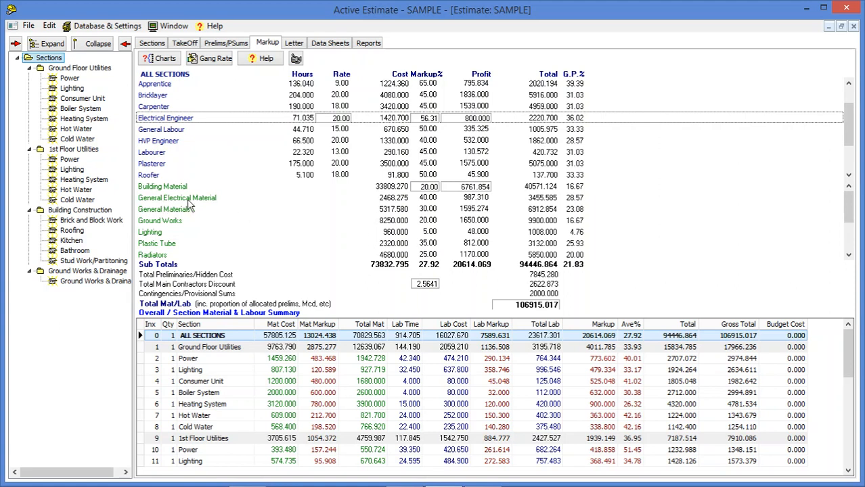
left_click(430, 232)
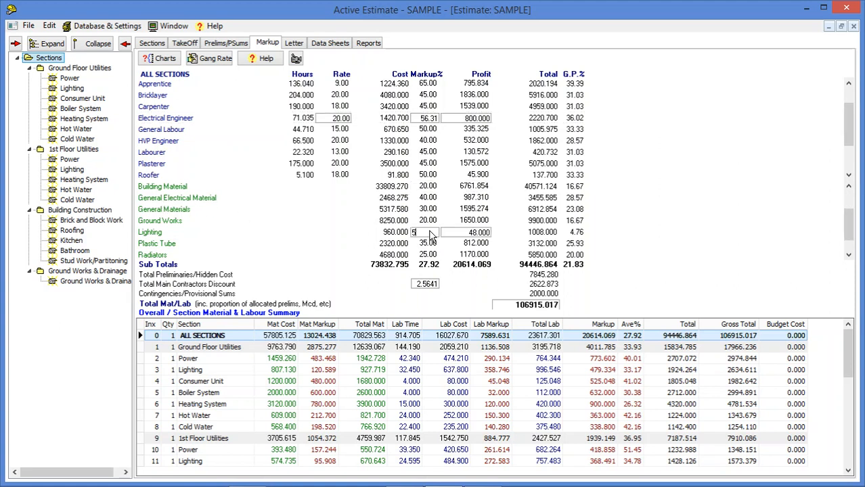
type("15")
key("Return")
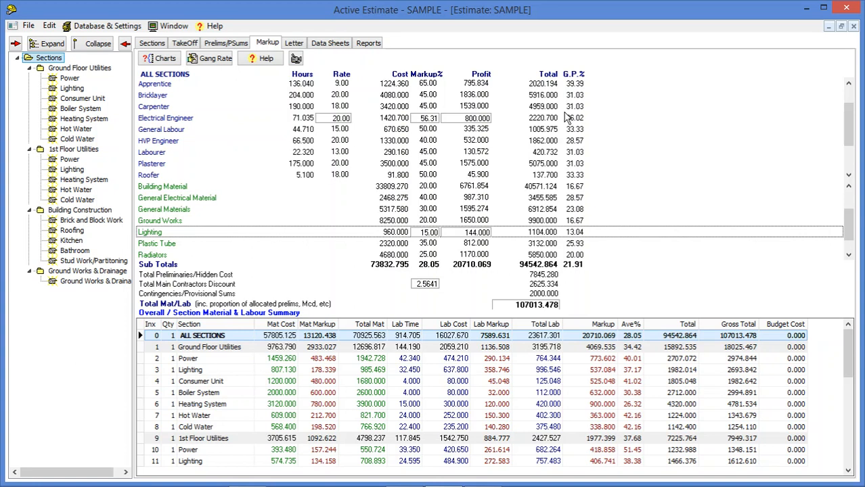
- Review the markup of the ground floor Power and Boiler System sections, and return to the markup for all sections
left_click(74, 80)
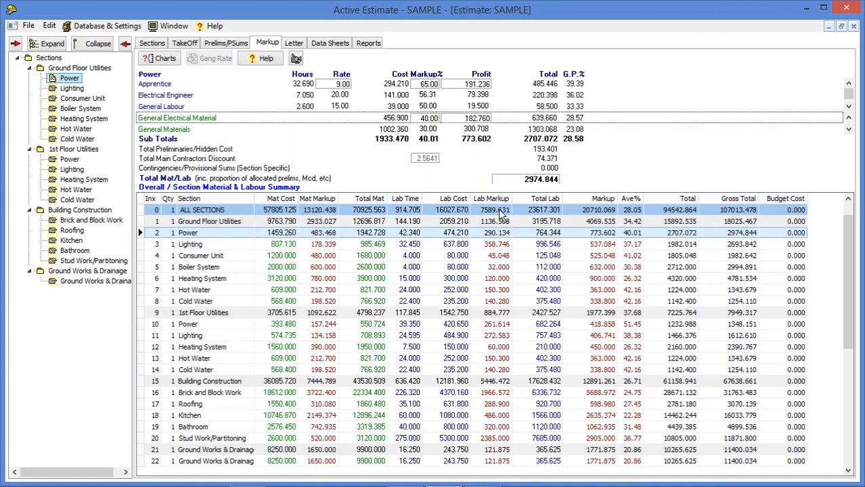
left_click(75, 111)
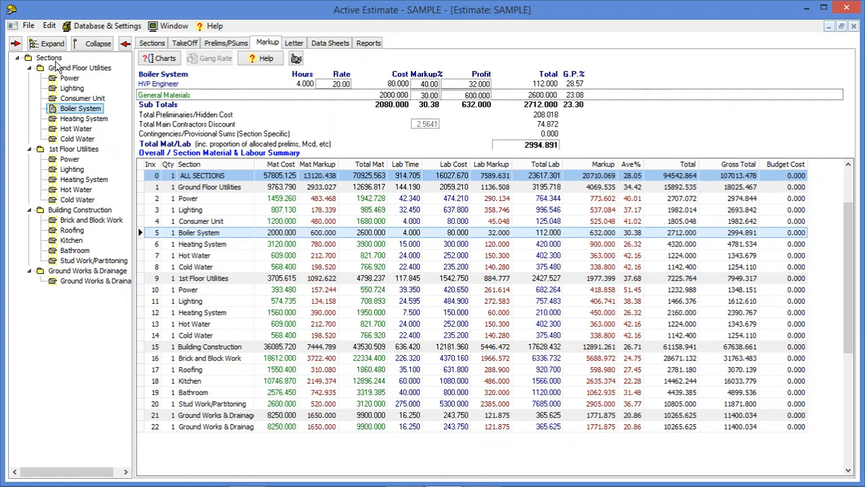
left_click(212, 176)
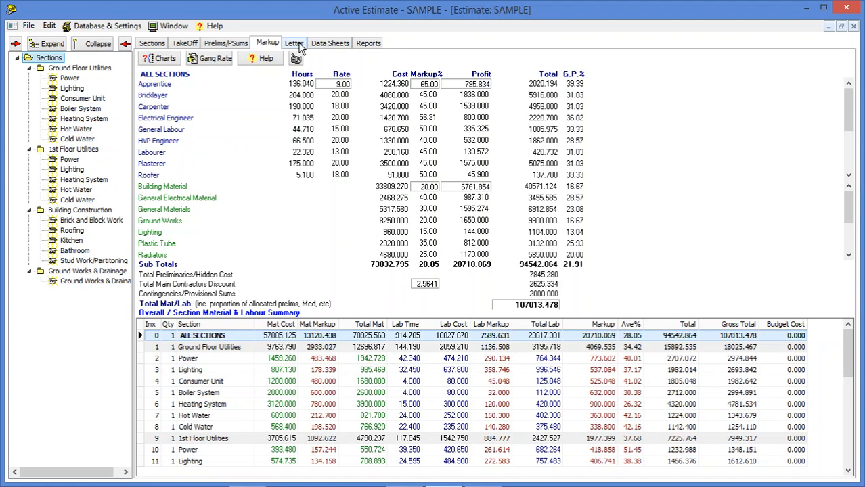
- View the quotation letter, and add the Health & Safety data sheet to those included on the quote
left_click(295, 44)
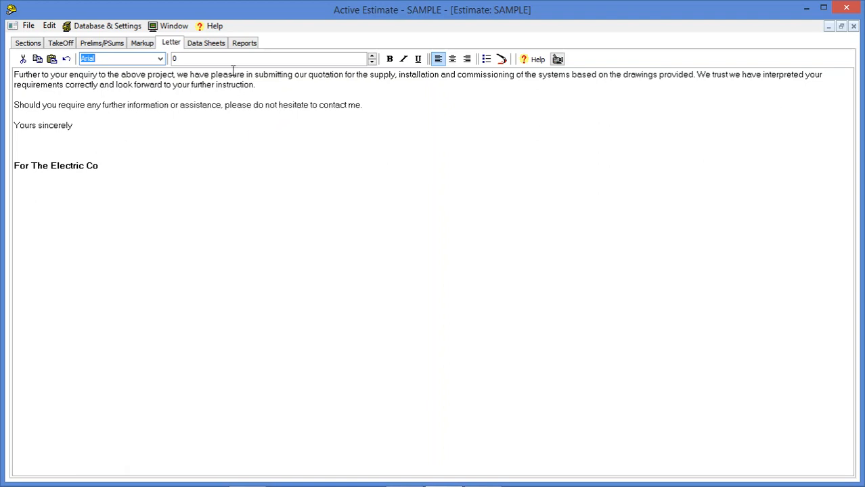
left_click(208, 46)
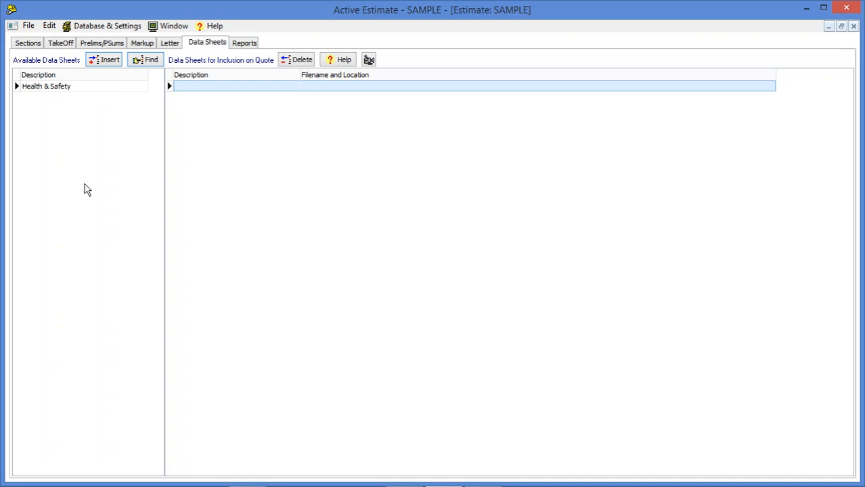
left_click(74, 88)
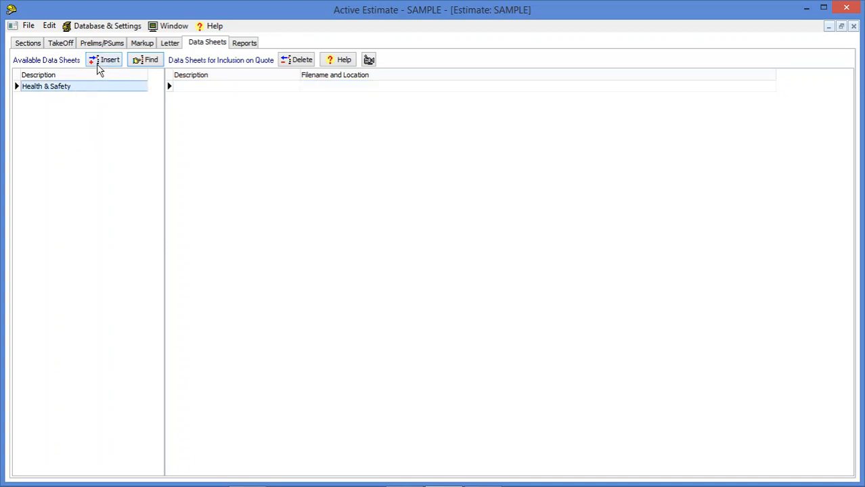
left_click(102, 62)
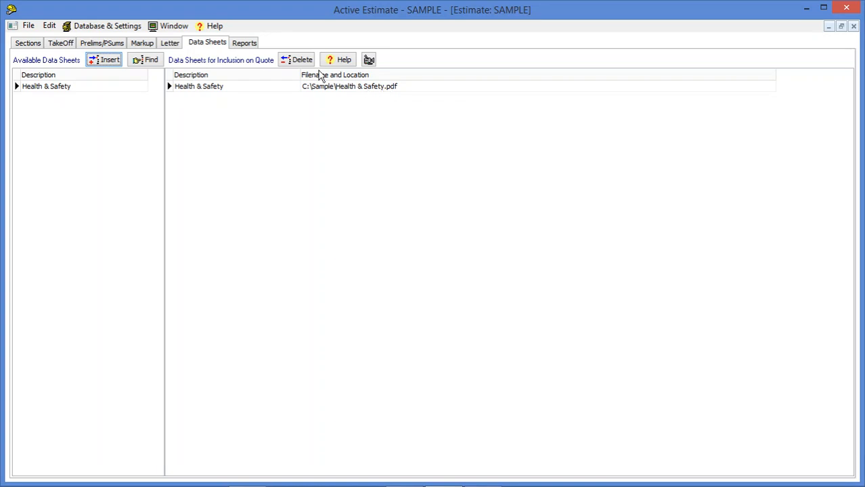
- Preview the Material List report on screen and close the preview
left_click(245, 45)
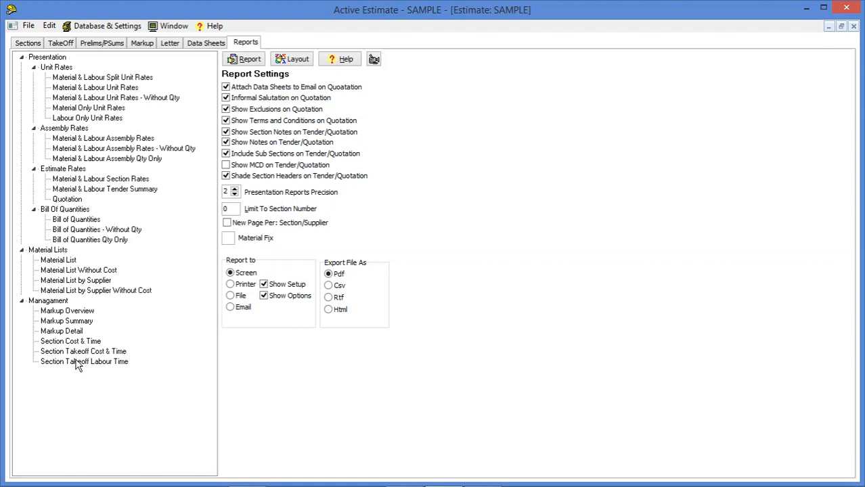
left_click(63, 262)
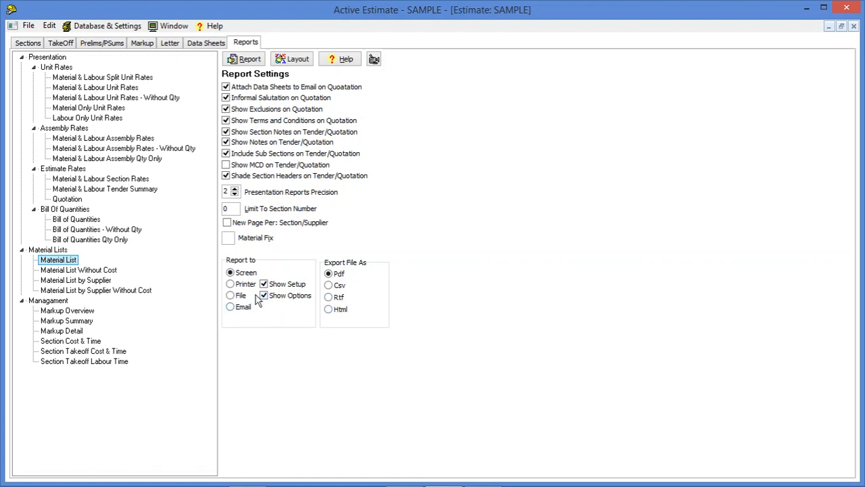
double_click(66, 264)
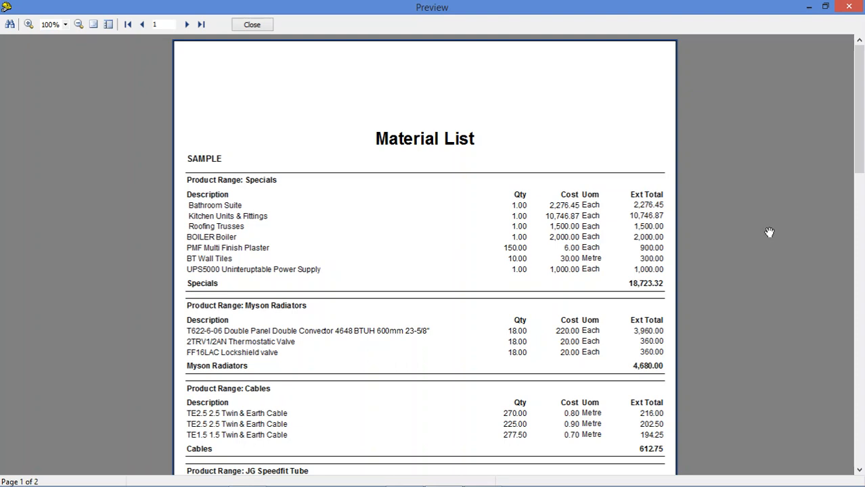
left_click(251, 26)
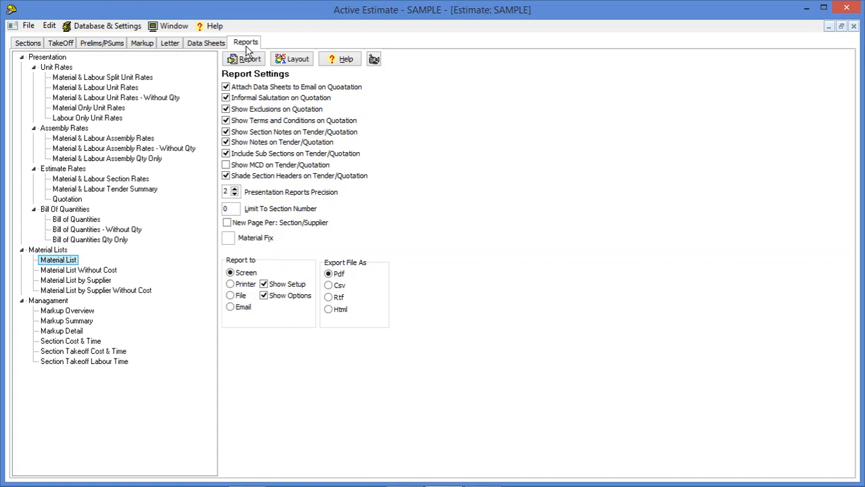
- Preview the Quotation report, read through the letter and the priced section summary to its total, and close the preview
left_click(72, 201)
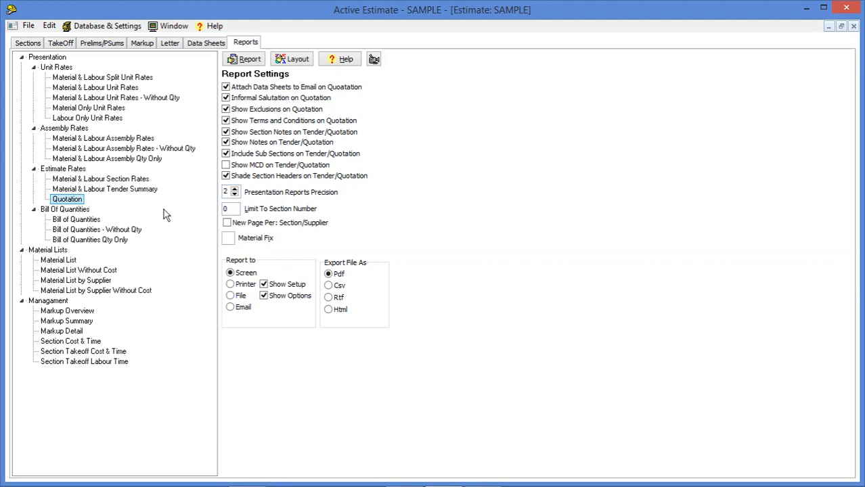
double_click(72, 205)
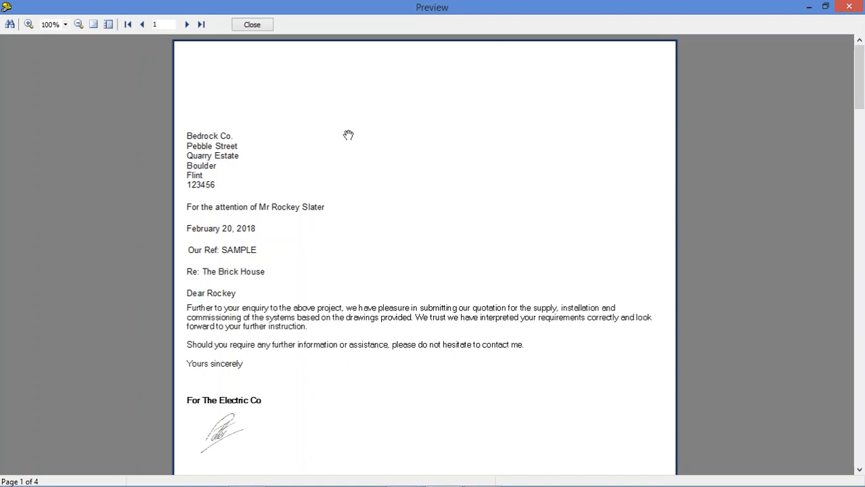
scroll(396, 196, "down", 15)
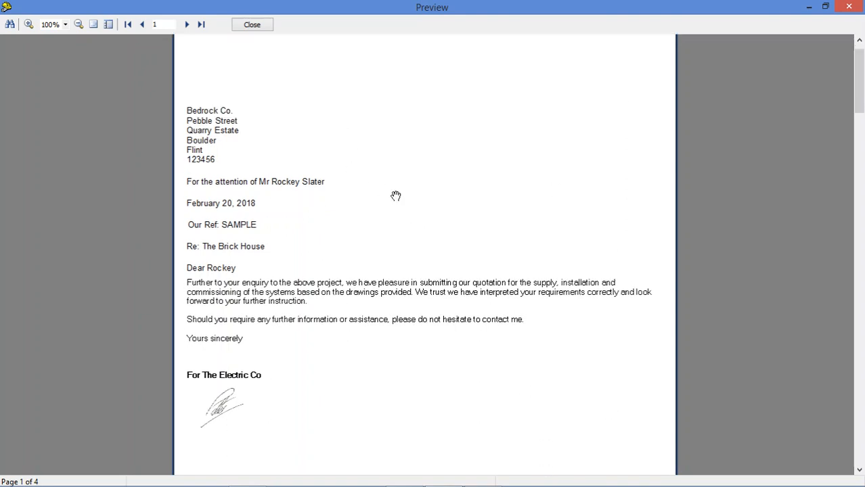
scroll(395, 199, "down", 10)
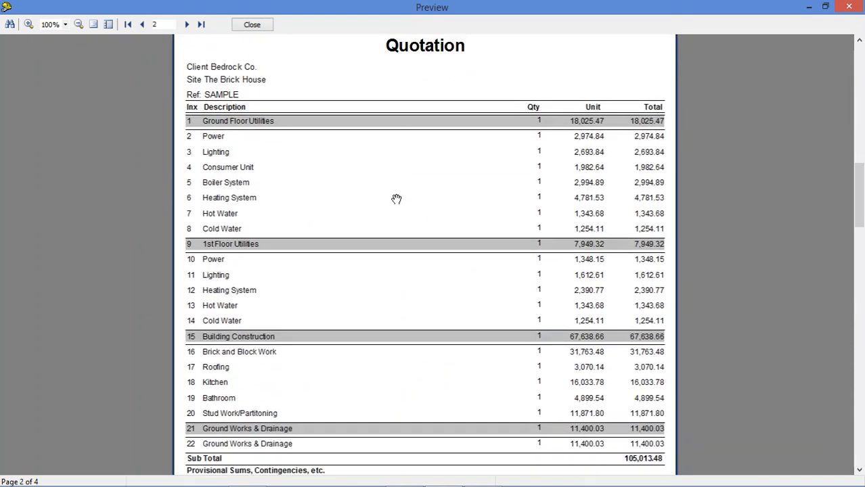
scroll(395, 199, "down", 1)
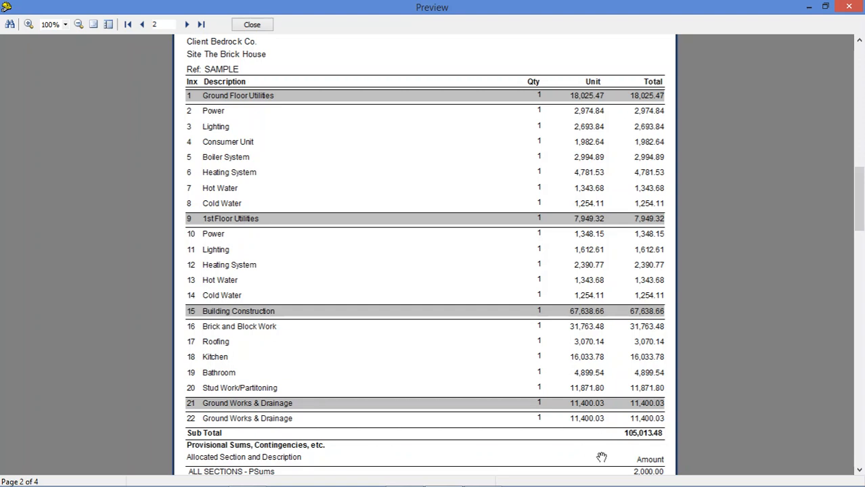
scroll(601, 450, "down", 1)
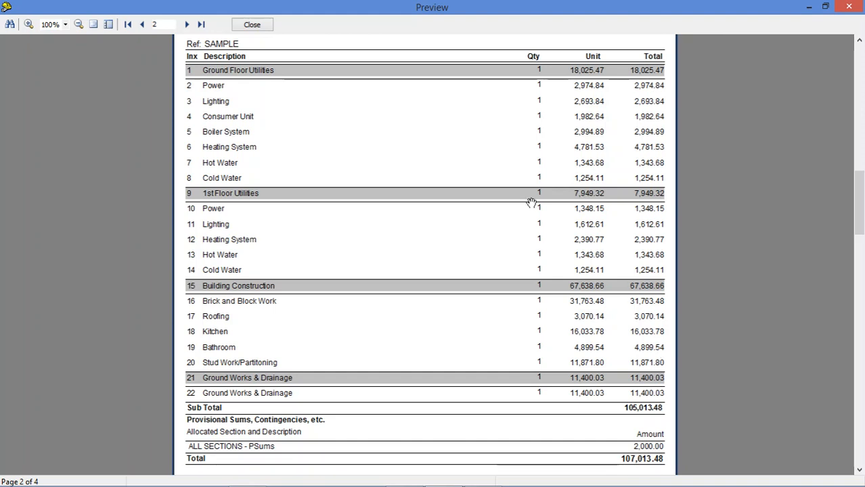
left_click(252, 26)
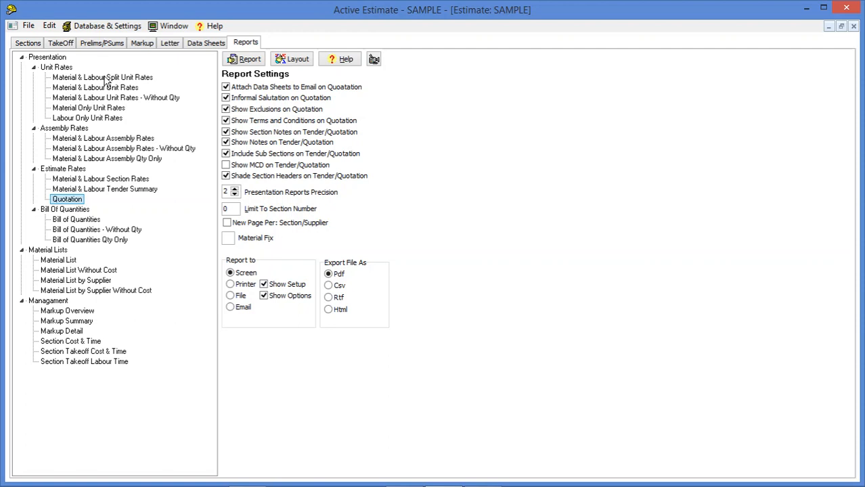
- Preview the Material & Labour Assembly Rates and Material & Labour Unit Rates reports on screen, closing each preview
left_click(98, 139)
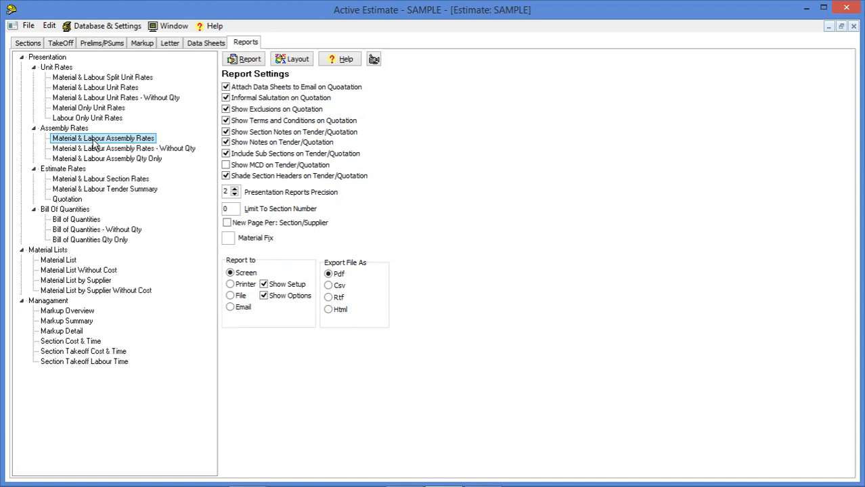
double_click(94, 140)
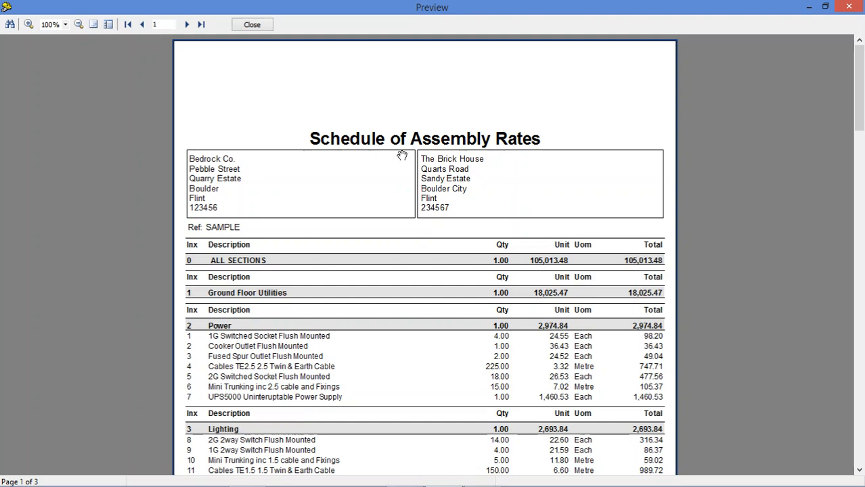
left_click(255, 27)
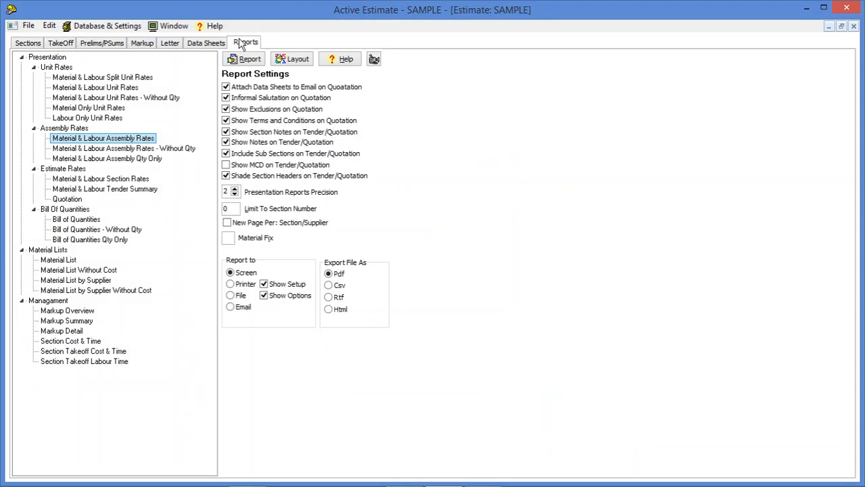
left_click(115, 88)
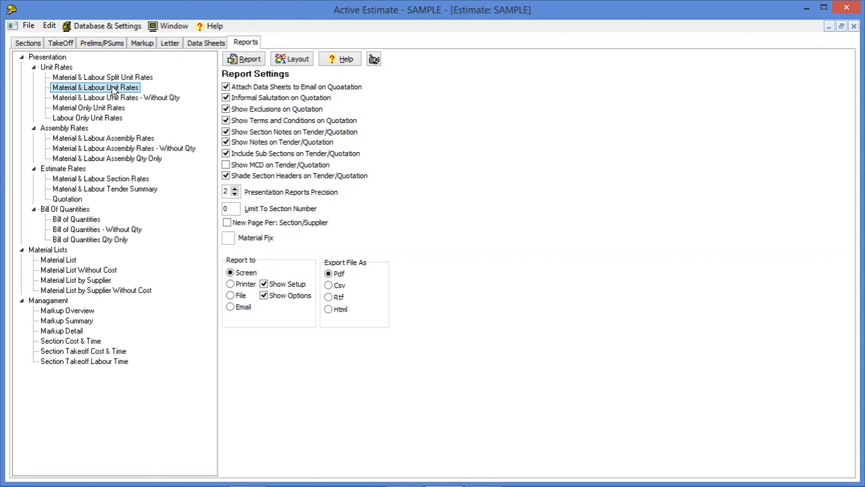
double_click(113, 89)
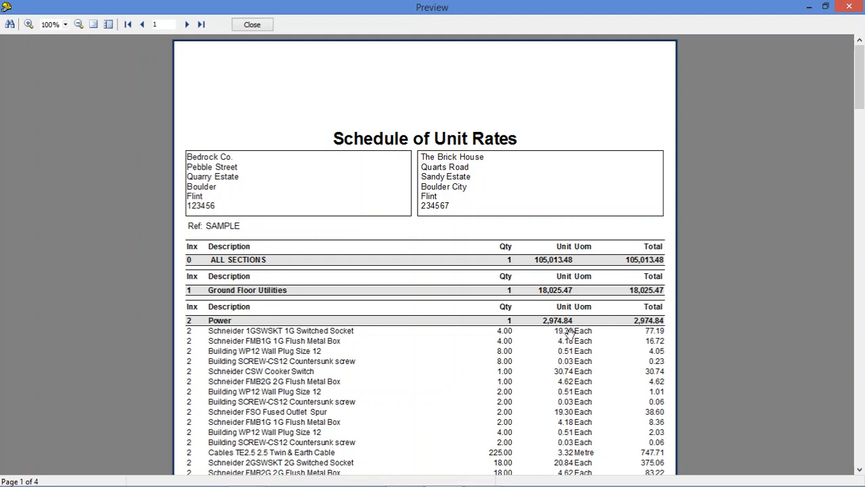
left_click(263, 30)
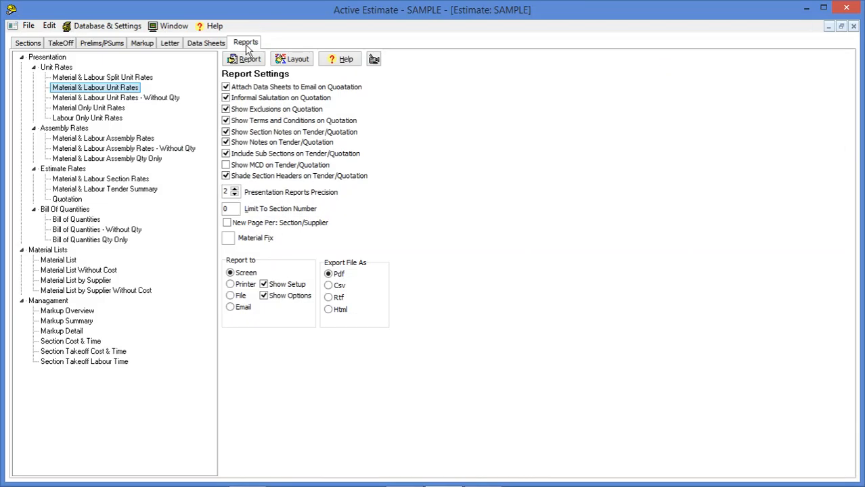
- Preview the Material & Labour Split Unit Rates report on screen and close the preview
left_click(140, 78)
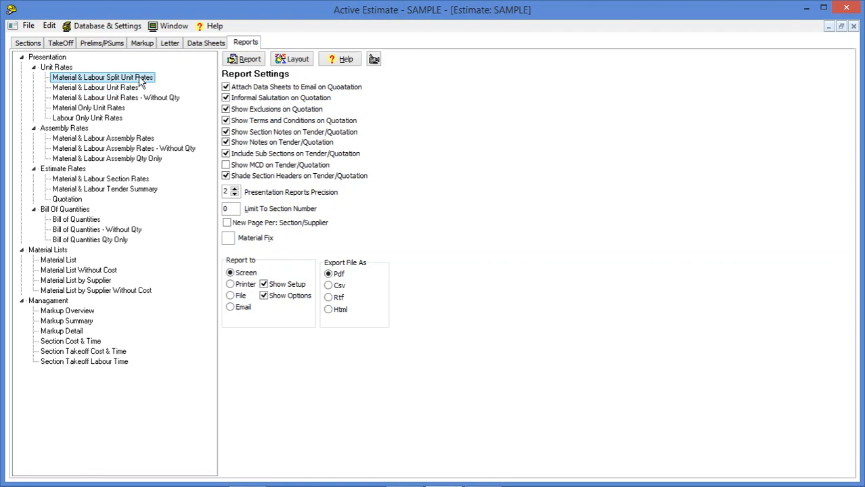
double_click(140, 78)
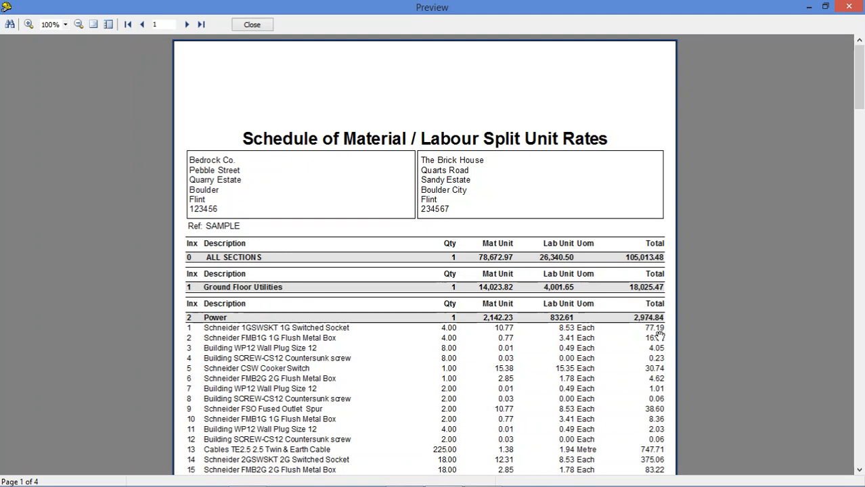
left_click(261, 27)
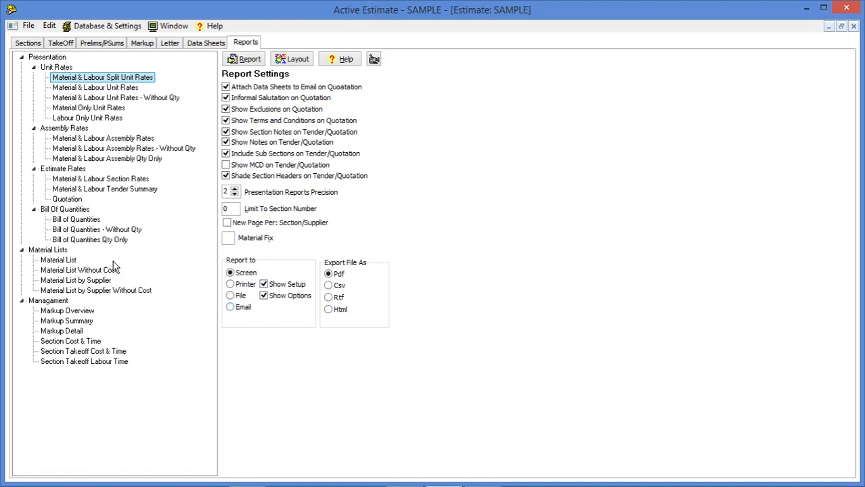
- For the Quotation report, turn off the informal salutation and enable the Letterhead.jpg overlay image in the default report layout
left_click(76, 201)
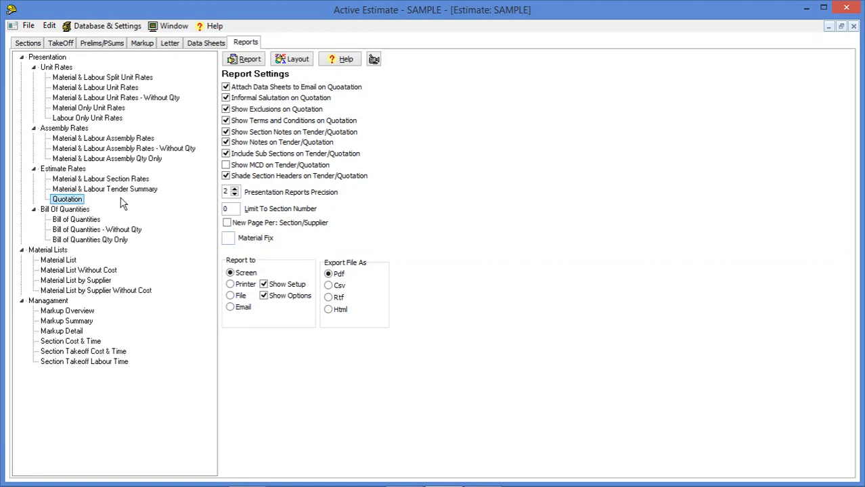
left_click(226, 98)
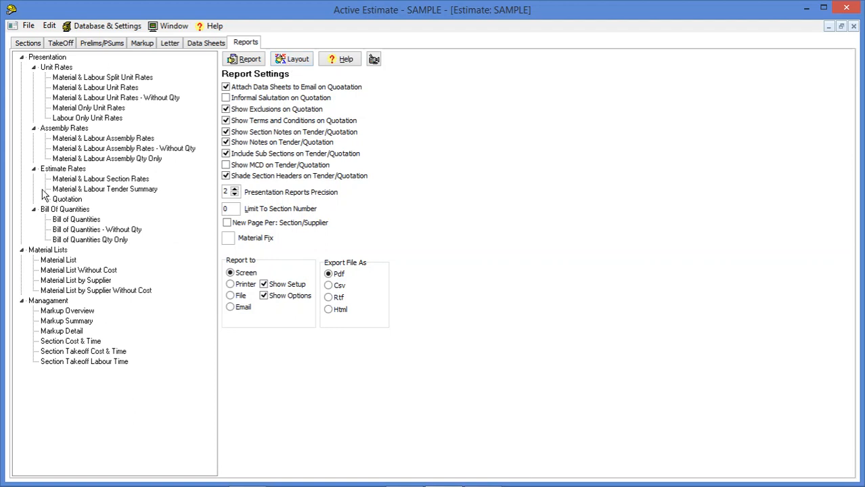
left_click(290, 60)
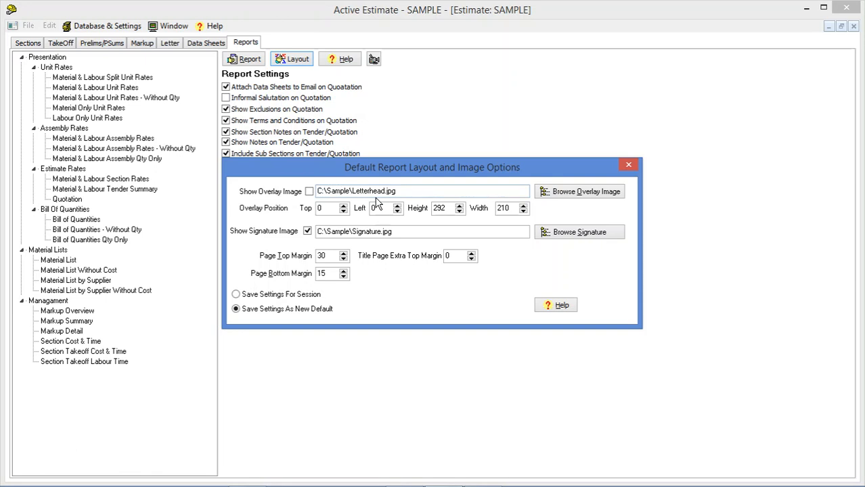
left_click(309, 193)
left_click(626, 168)
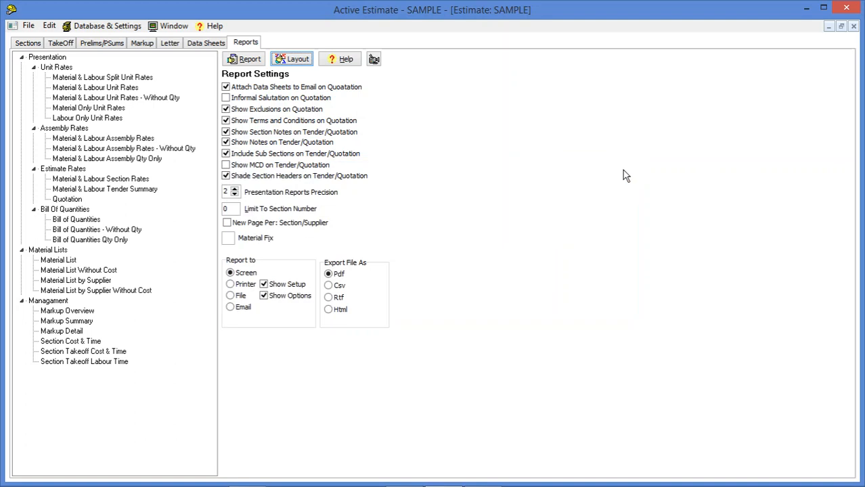